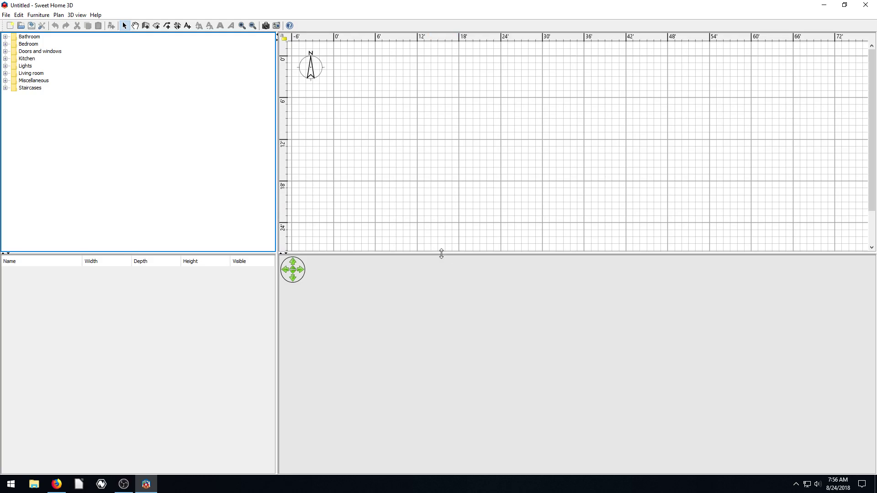
Enlarge the plan area by shrinking the 3D view and catalog, then bring up Firefox
drag(441, 253, 448, 342)
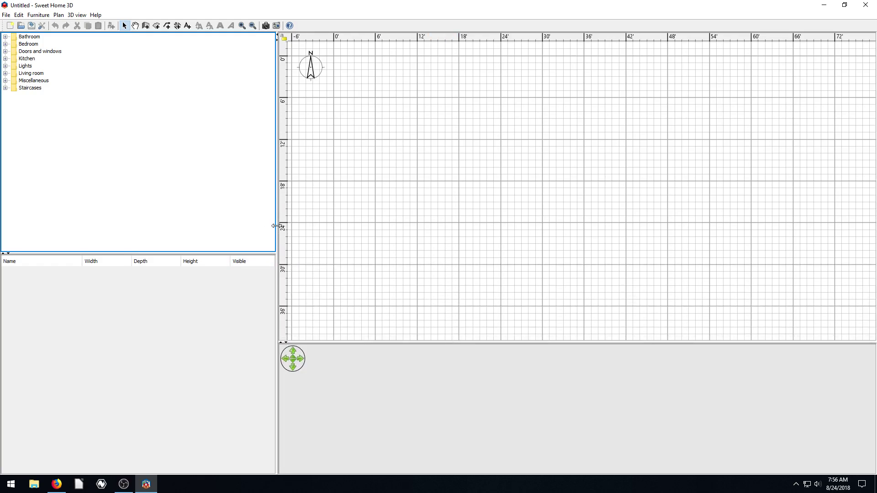
drag(277, 229, 174, 231)
click(56, 485)
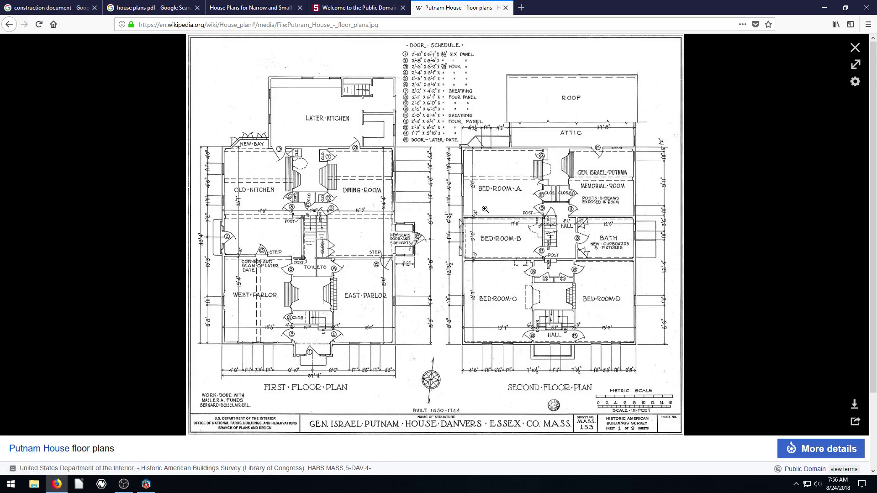
Save the original full-size Putnam_House_-_floor_plans.jpg from Wikipedia as a local download
click(854, 404)
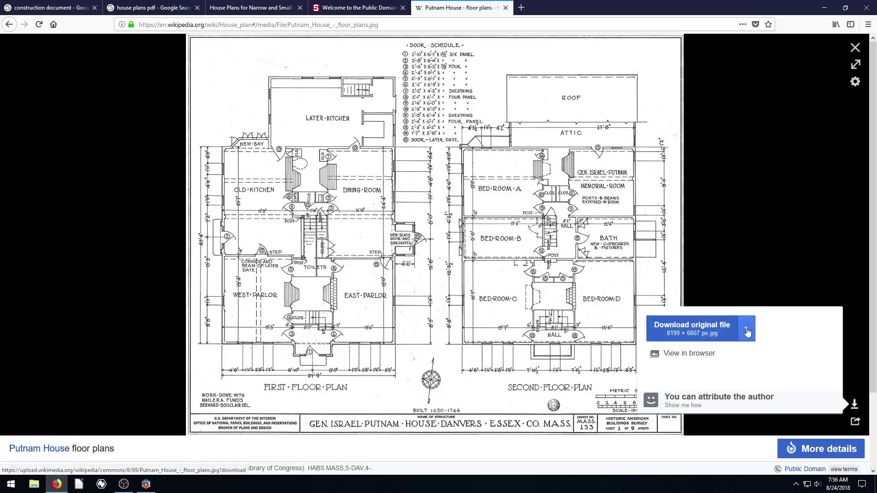
click(706, 338)
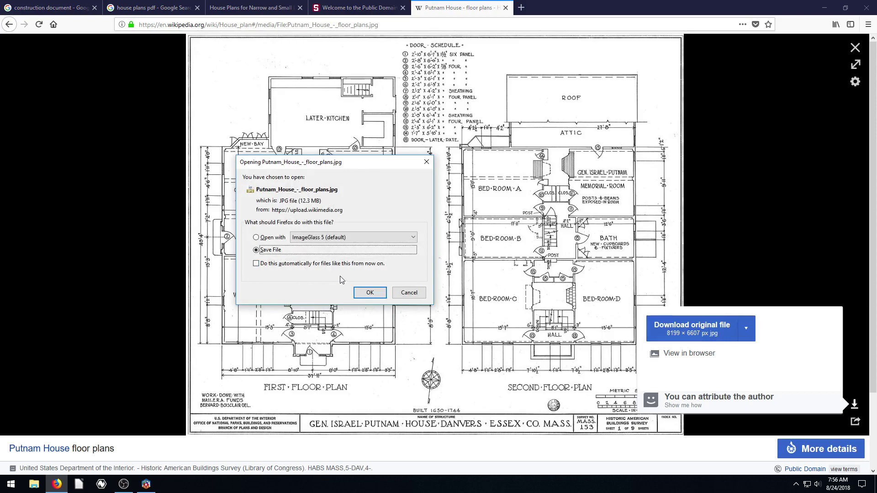
key(Return)
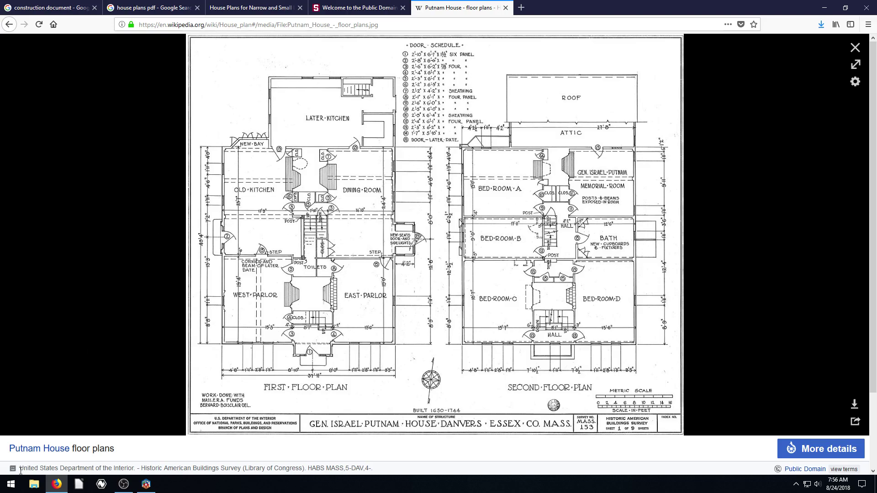
Launch Paint and paste the browser screenshot onto the canvas
click(11, 483)
text(pain)
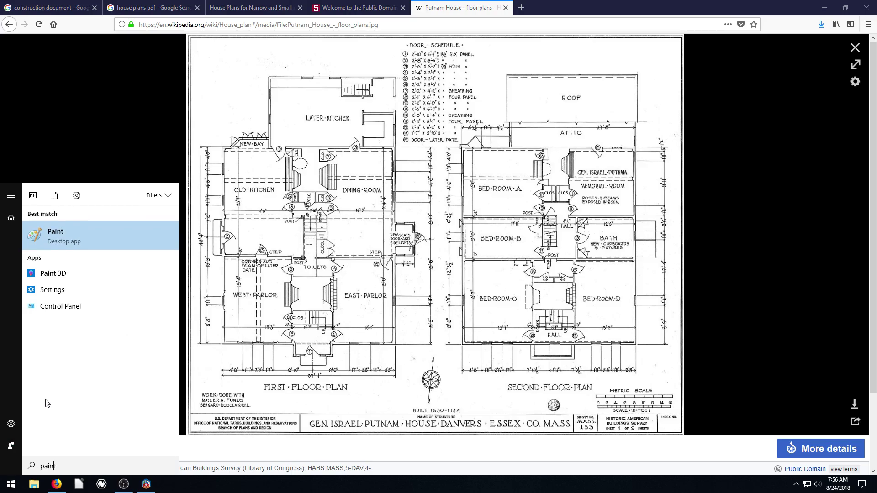
key(Return)
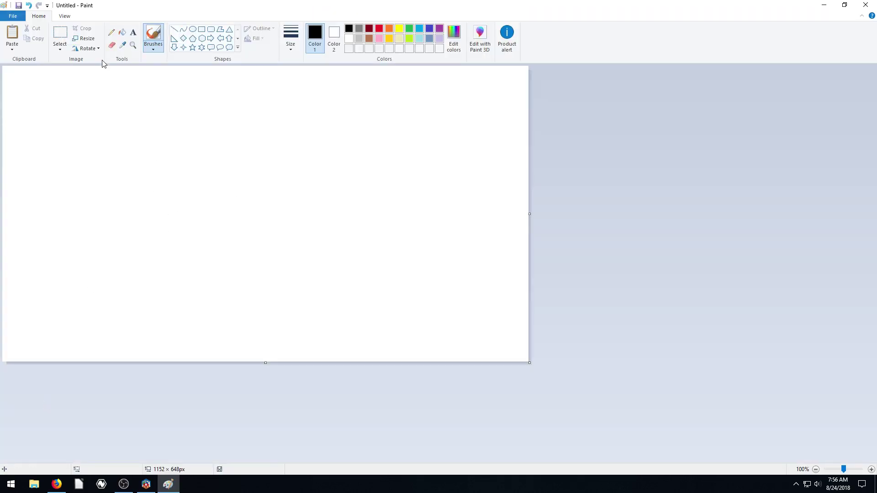
click(58, 34)
right_click(134, 96)
click(155, 122)
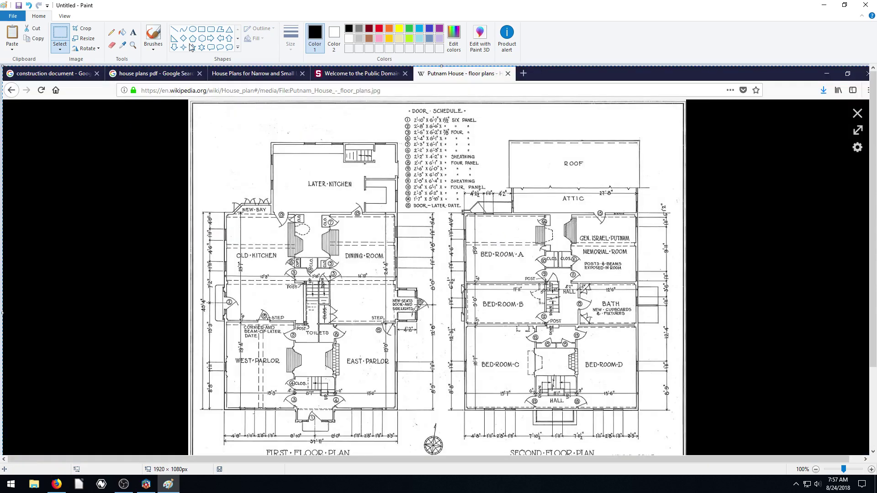
click(193, 104)
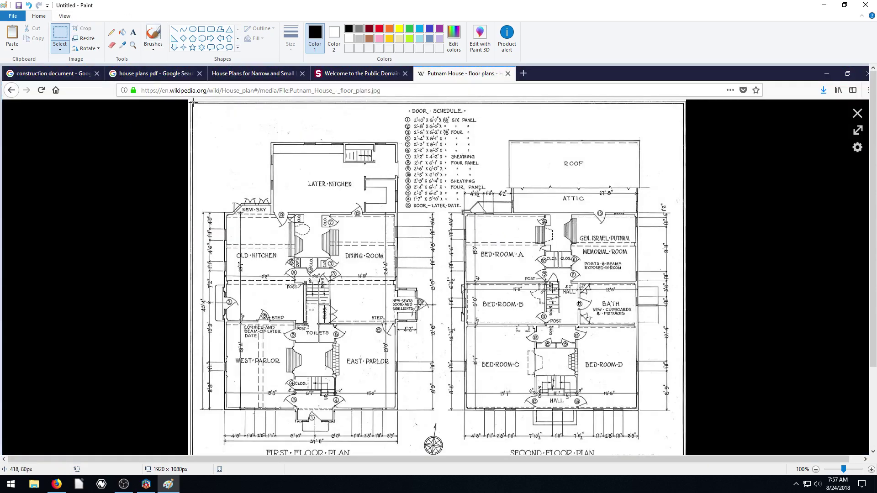
Crop the screenshot down to just the floor-plan drawing
scroll(192, 102, down, 3)
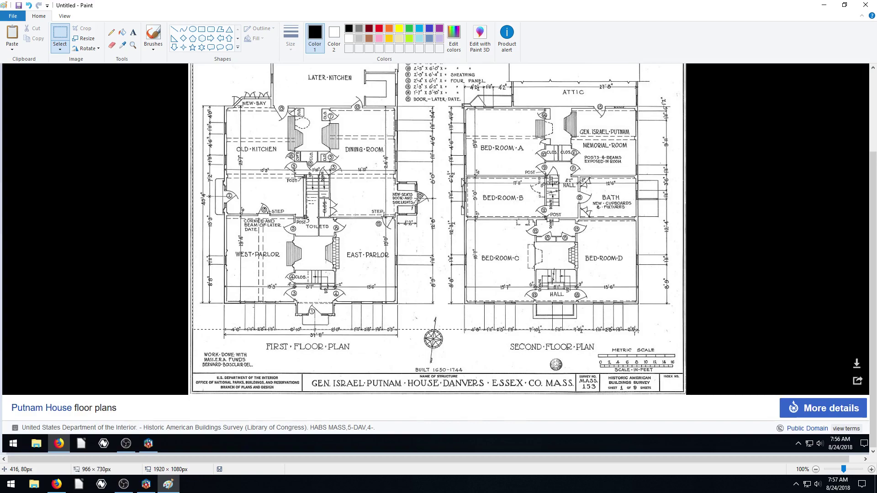
drag(649, 365, 686, 394)
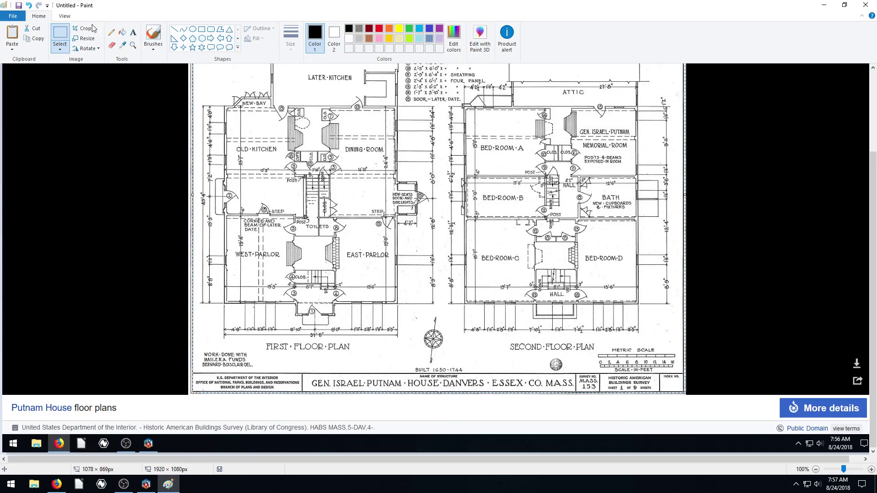
click(83, 31)
Save the cropped image as a PNG on the Desktop and close Paint
click(19, 6)
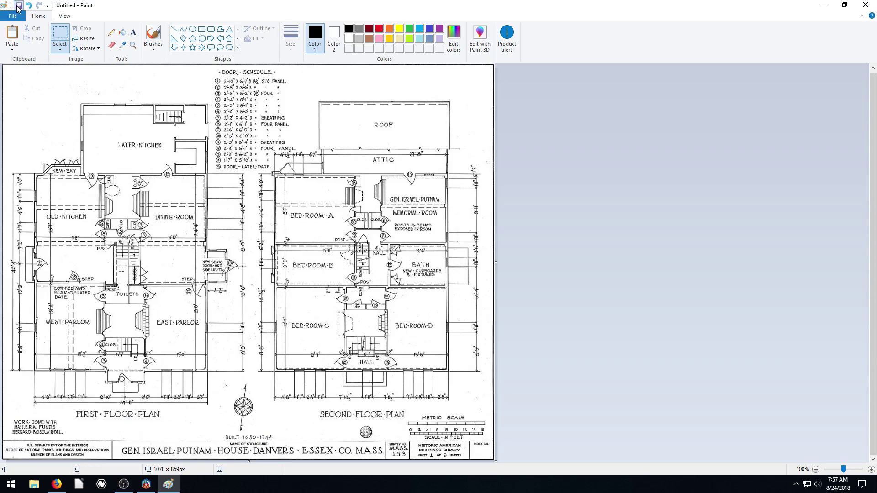
click(325, 189)
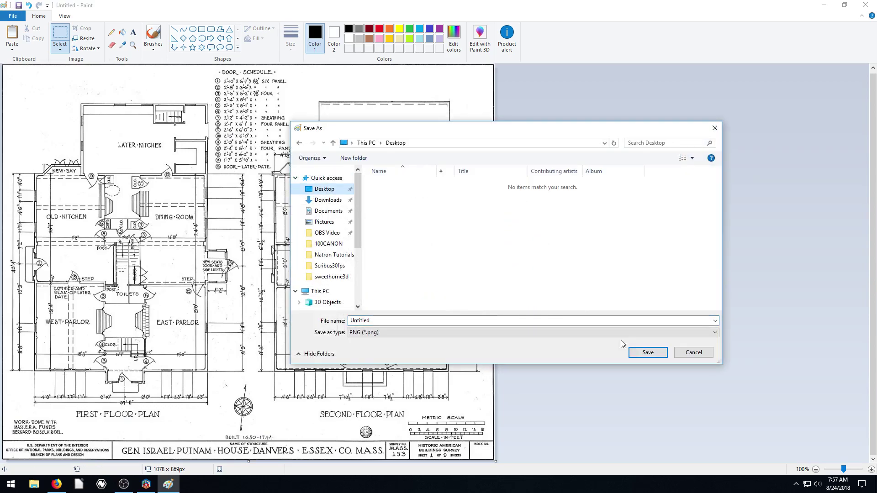
click(648, 352)
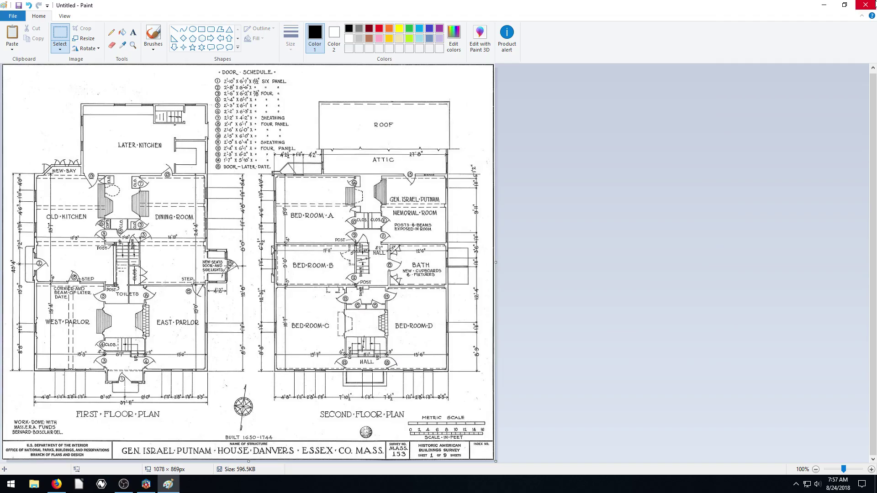
click(866, 4)
Close Firefox's five tabs, minimize Sweet Home 3D, and open Untitled.png from the Desktop in ImageGlass
click(866, 6)
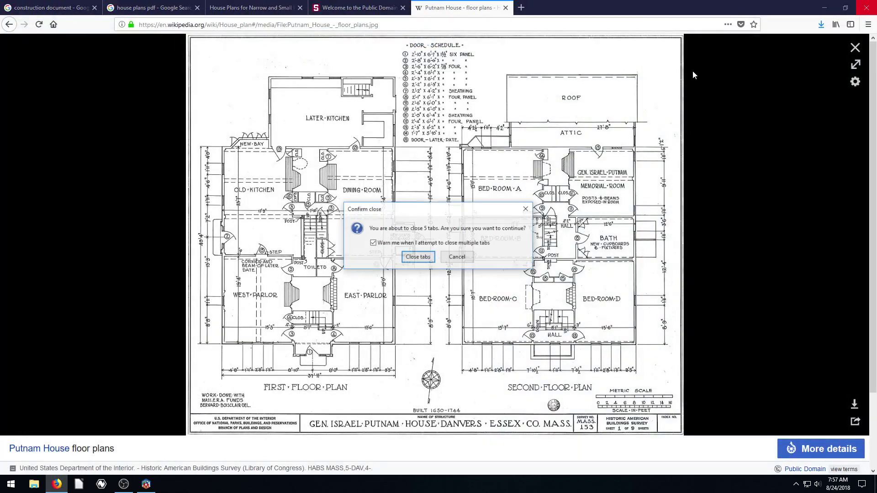
click(423, 258)
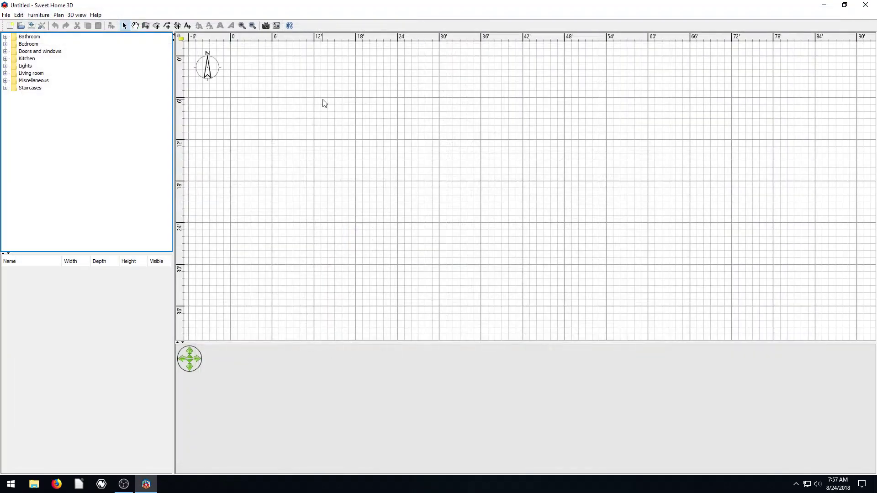
click(824, 5)
double_click(82, 31)
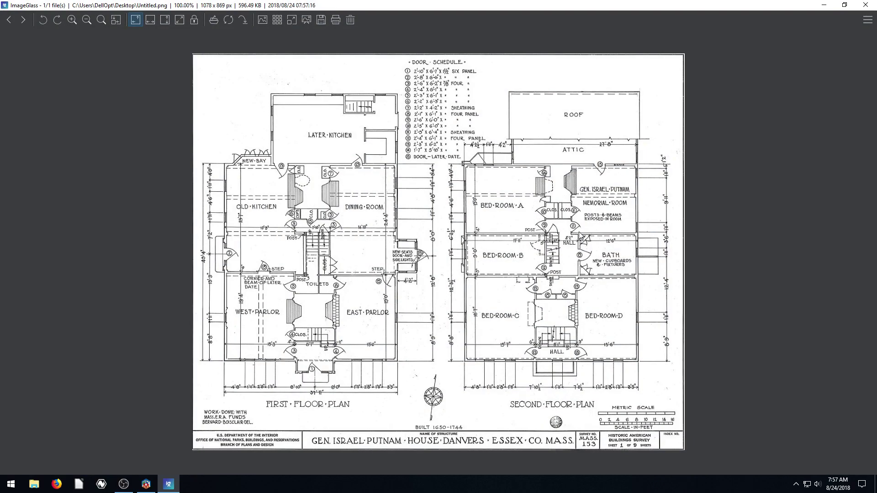
Close ImageGlass, restore Sweet Home 3D, widen its plan area and find the background-image import command
click(865, 5)
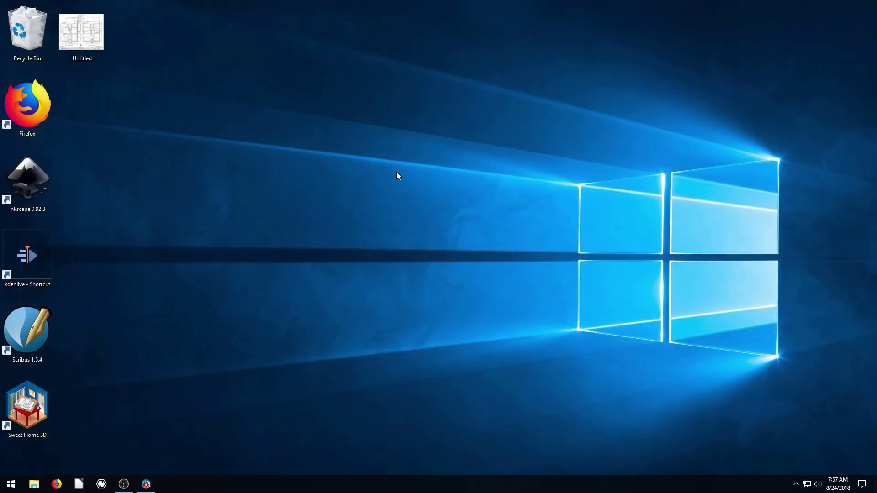
click(146, 483)
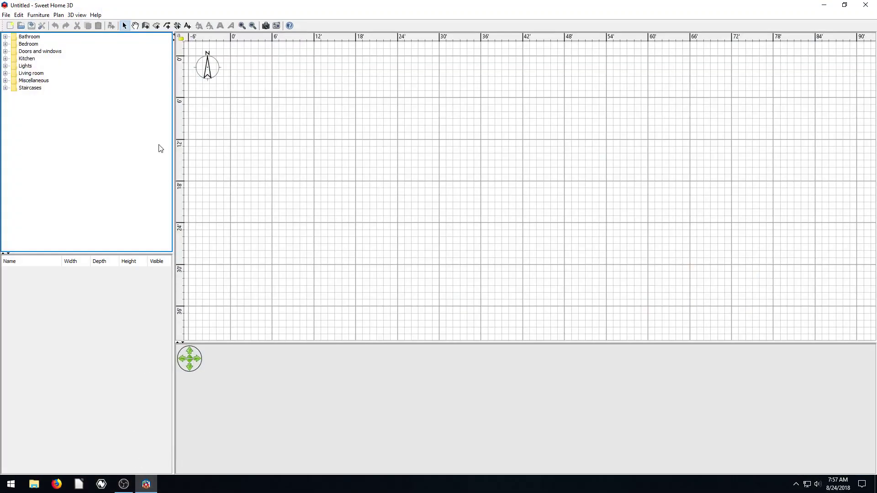
drag(341, 343, 336, 369)
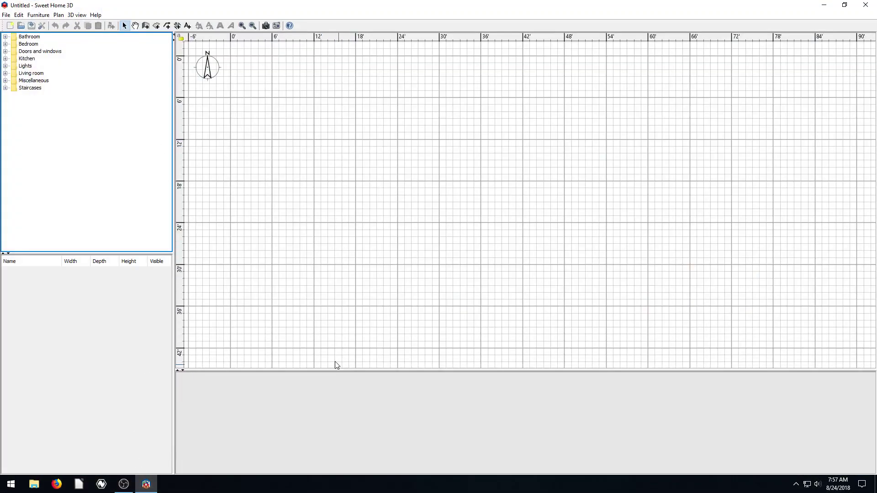
drag(172, 210, 146, 211)
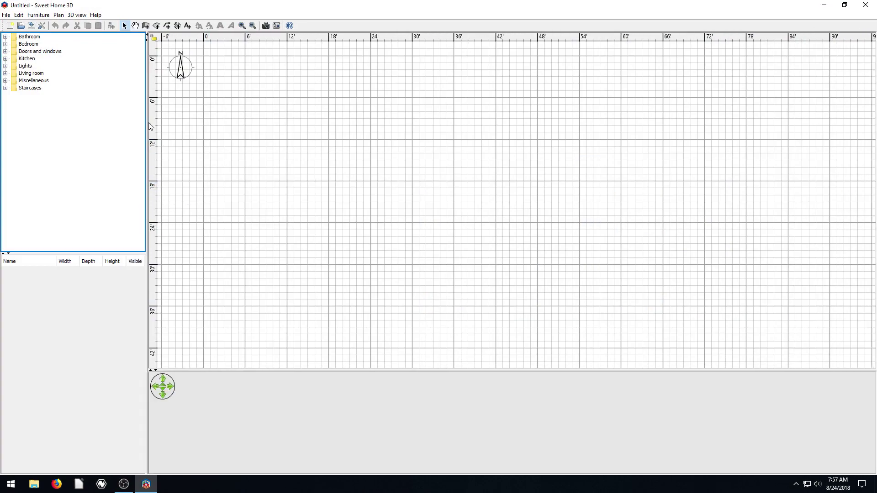
click(6, 16)
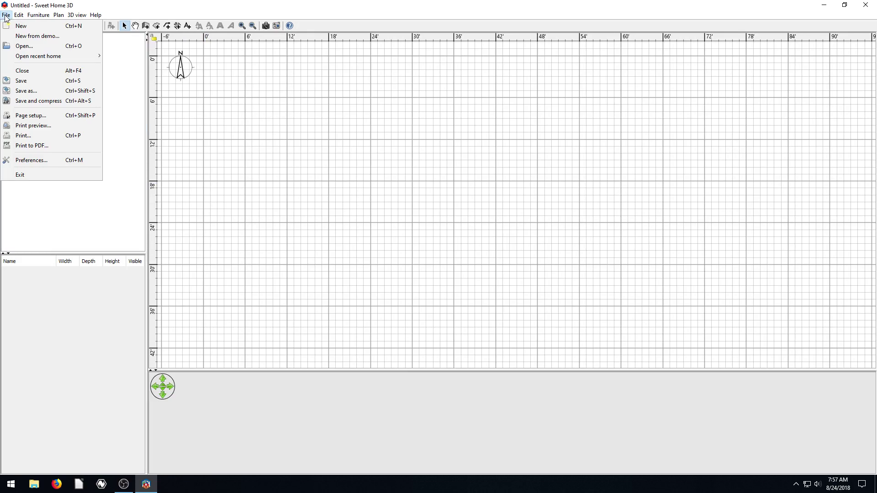
mouse_move(61, 17)
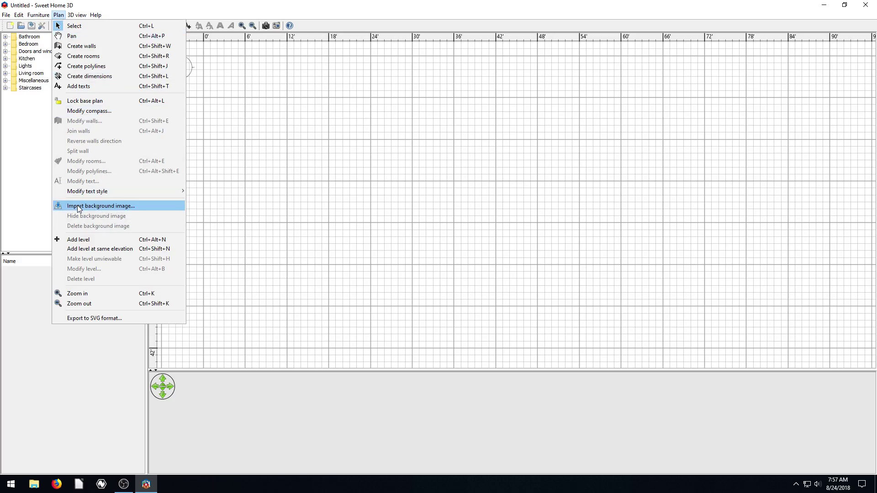
Load Untitled.png from the Desktop into the background image wizard and continue to the scale step
click(78, 208)
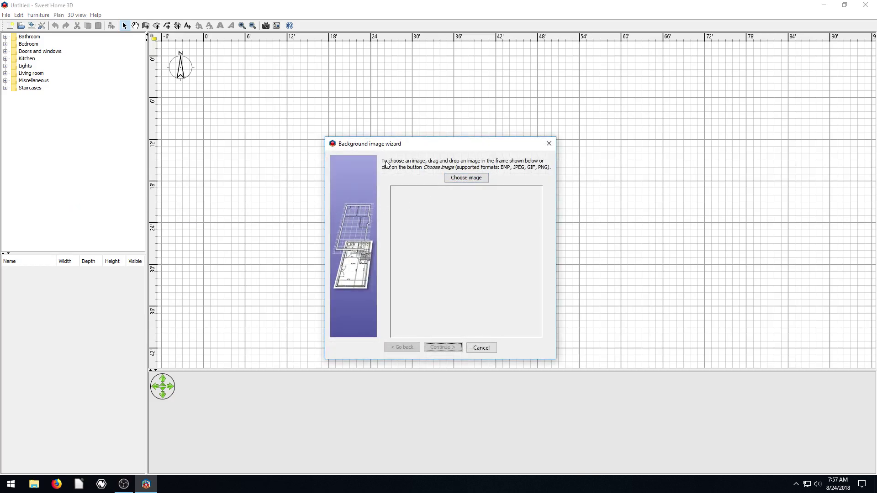
click(463, 181)
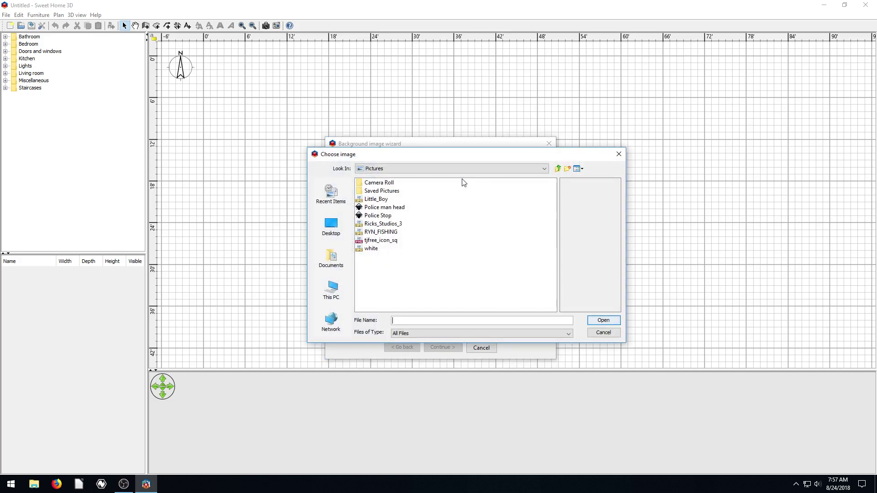
click(332, 233)
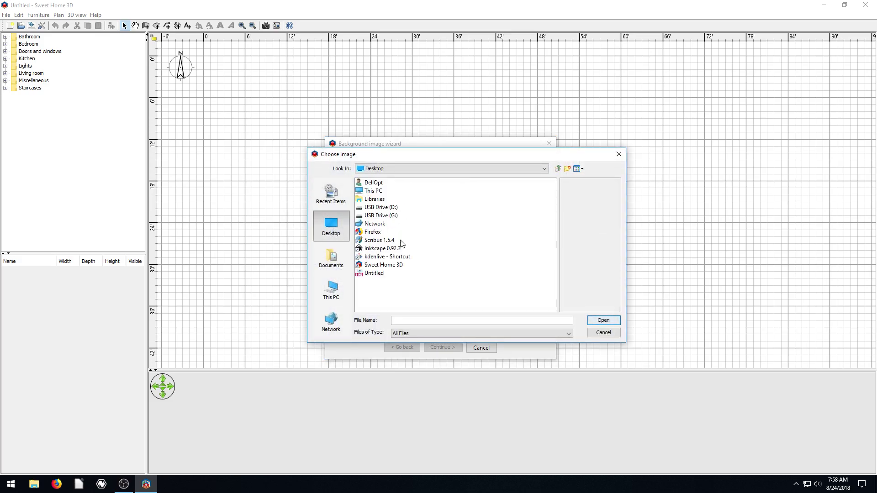
click(373, 273)
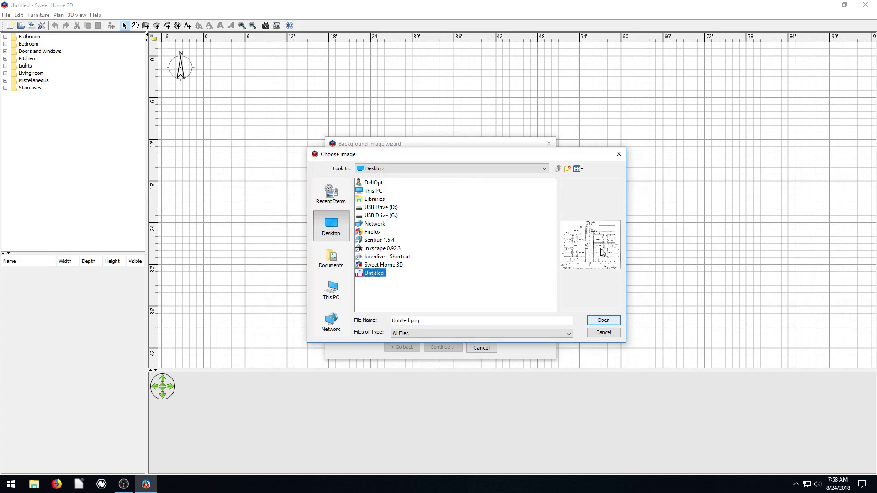
click(602, 321)
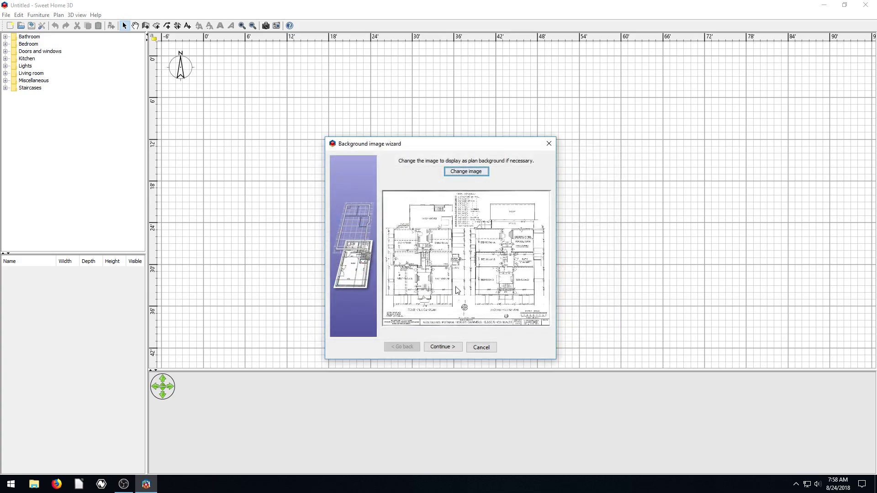
click(443, 346)
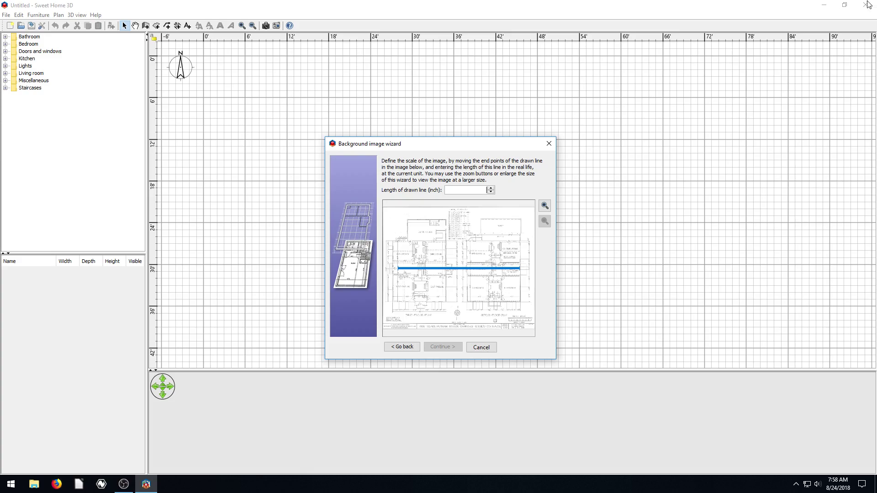
Open Untitled.png from the Desktop in ImageGlass via File Explorer and zoom into its scale bar
click(825, 8)
click(33, 483)
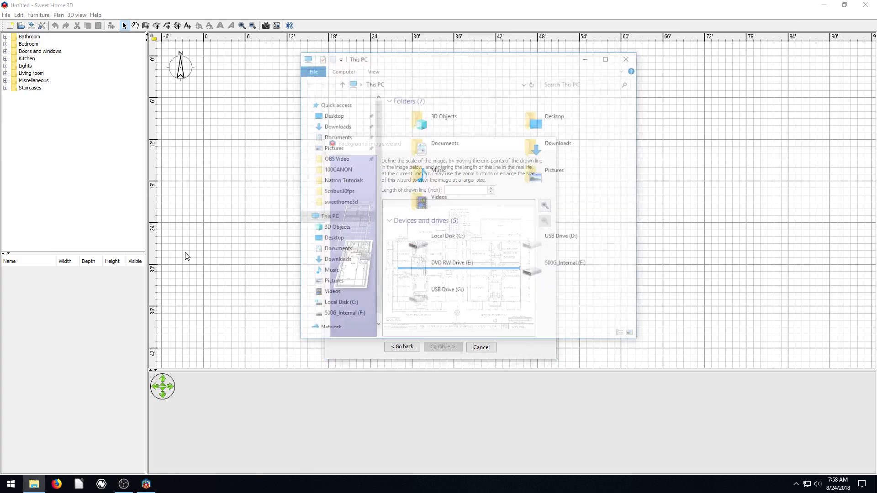
click(332, 114)
click(335, 125)
click(331, 114)
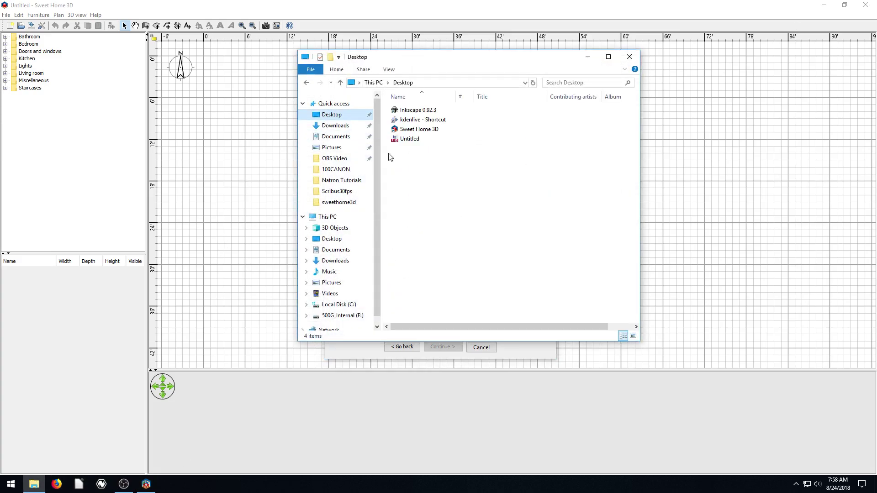
click(400, 139)
double_click(400, 139)
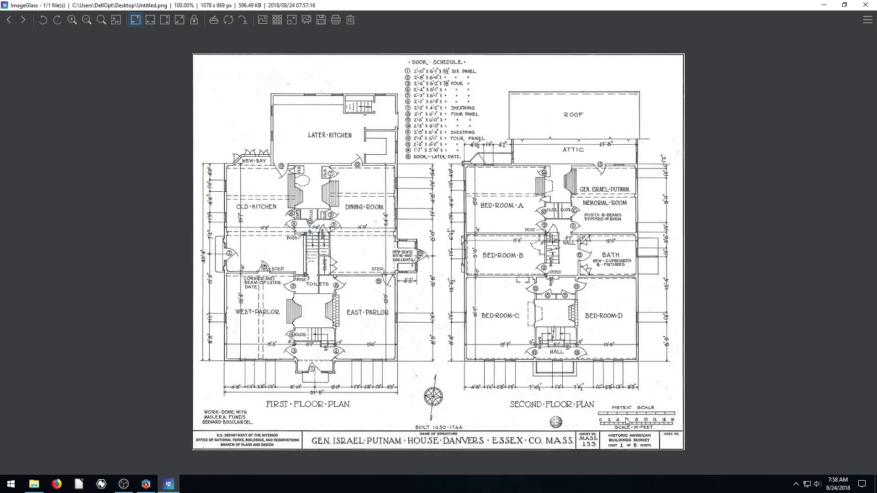
scroll(629, 427, up, 5)
scroll(768, 411, down, 5)
scroll(677, 437, up, 2)
scroll(818, 447, up, 3)
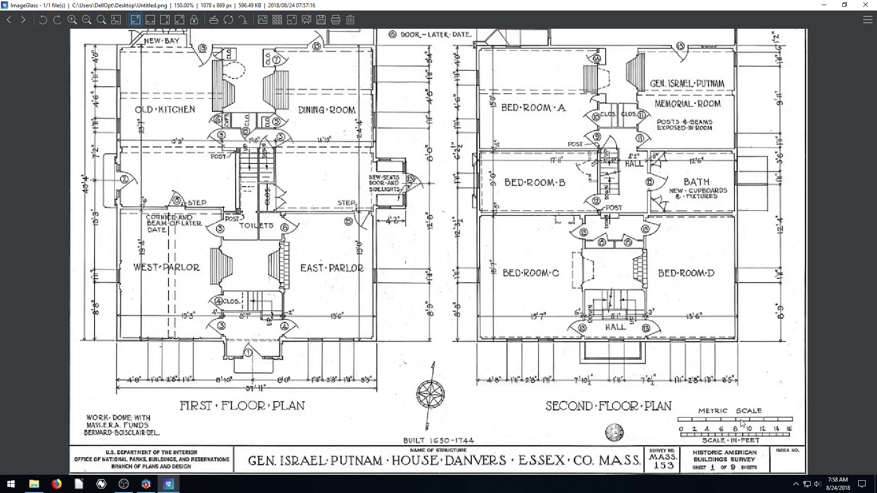
scroll(713, 417, up, 1)
Set the drawn line to 16 and drag its ends onto the scale bar's 0 and 16 marks
click(824, 5)
key(Return)
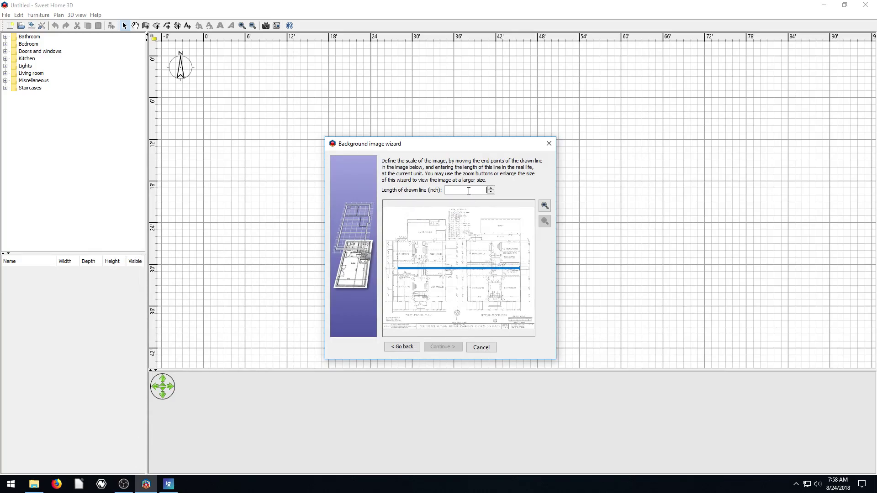
text(16)
drag(519, 269, 533, 322)
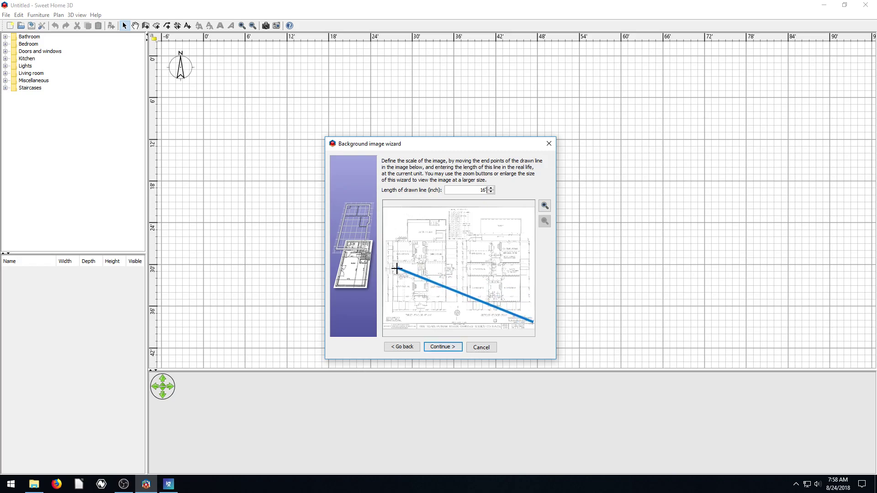
drag(397, 269, 511, 321)
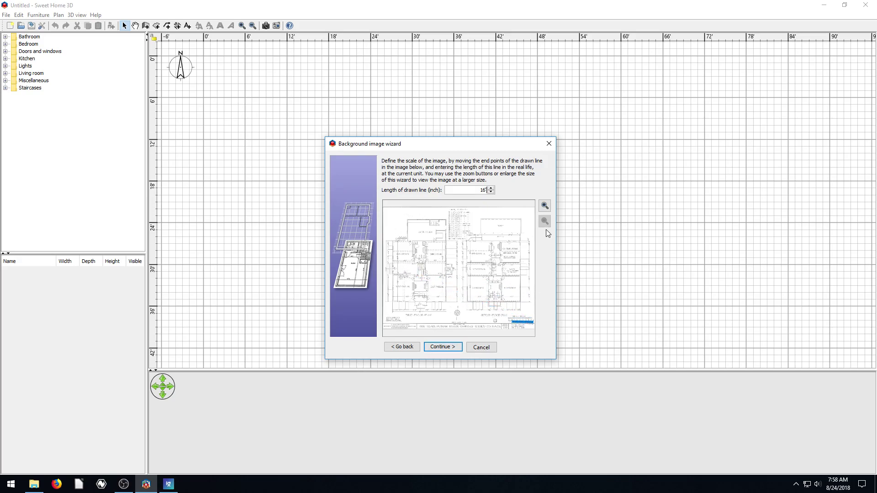
click(544, 205)
drag(531, 278, 532, 325)
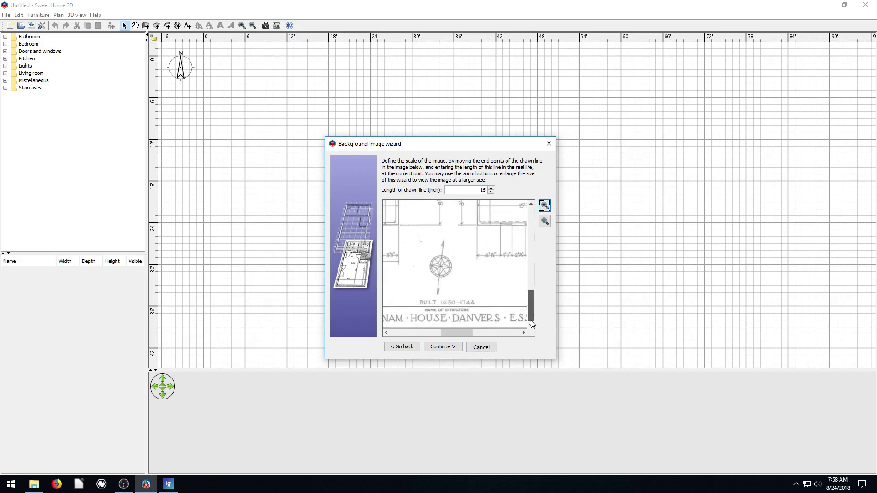
drag(467, 331, 514, 332)
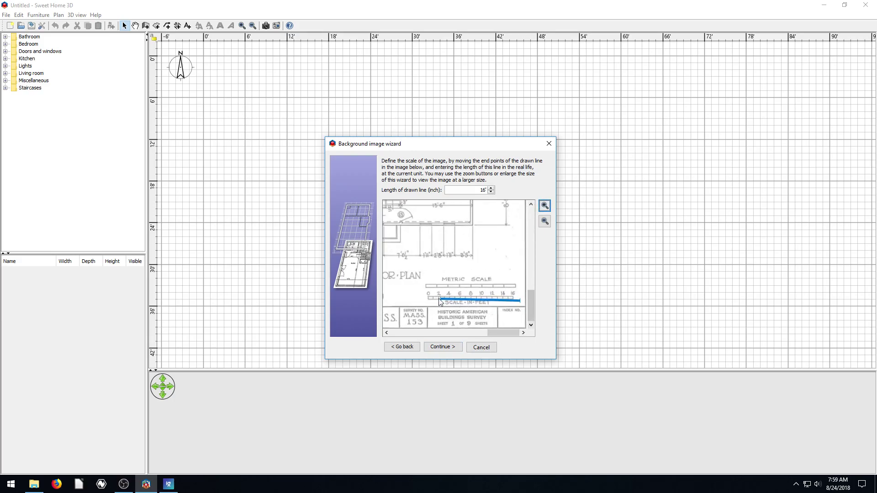
drag(440, 299, 427, 300)
drag(520, 300, 514, 301)
Keep the background image origin at 0,0 and finish the wizard
click(441, 347)
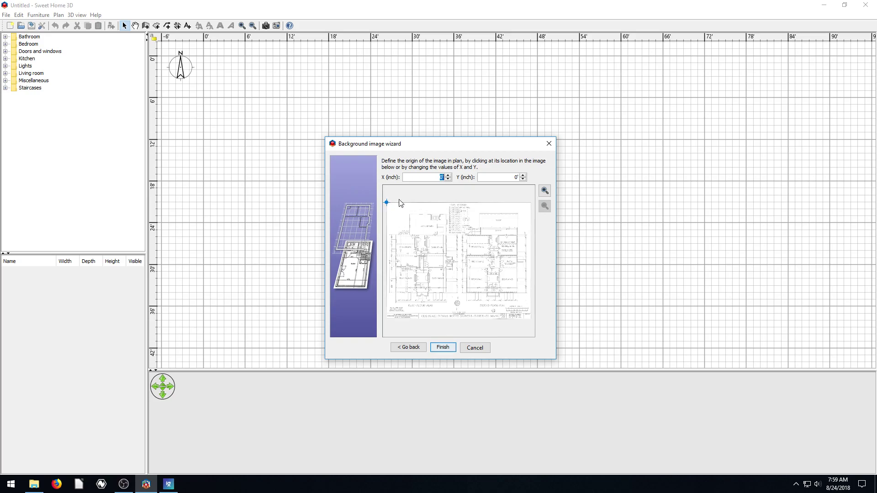
click(446, 348)
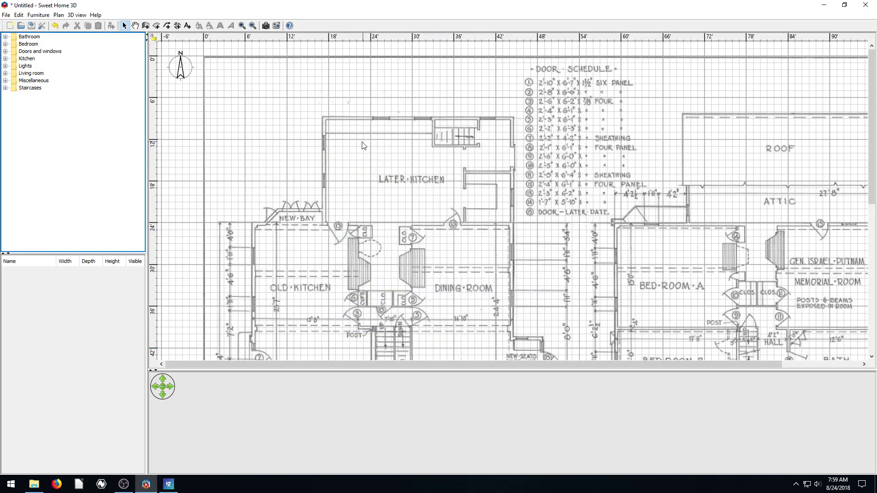
click(186, 135)
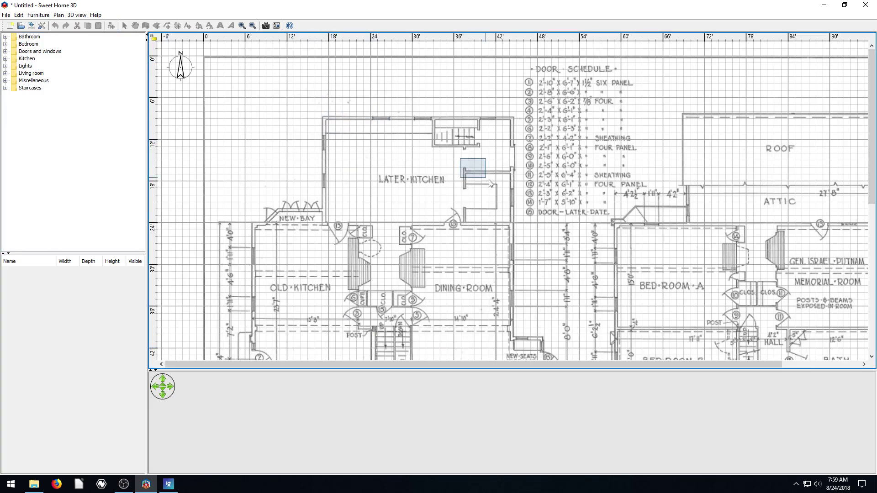
scroll(480, 223, down, 10)
scroll(479, 223, up, 7)
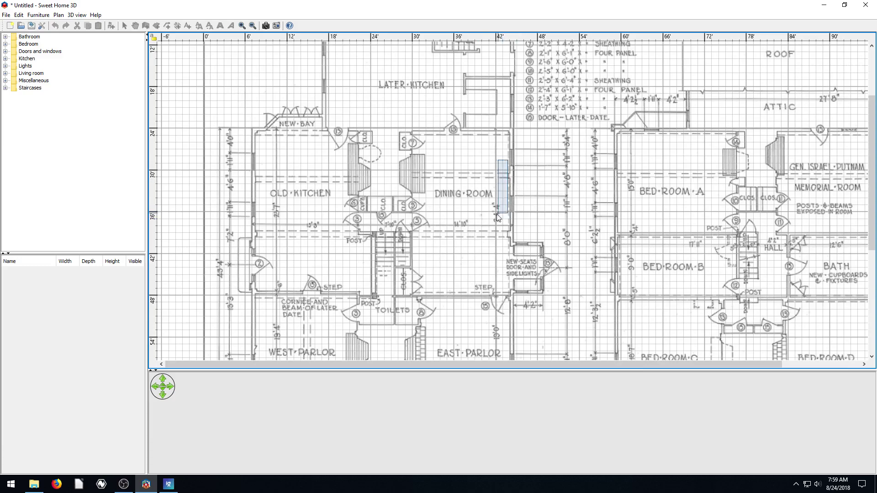
scroll(484, 218, down, 8)
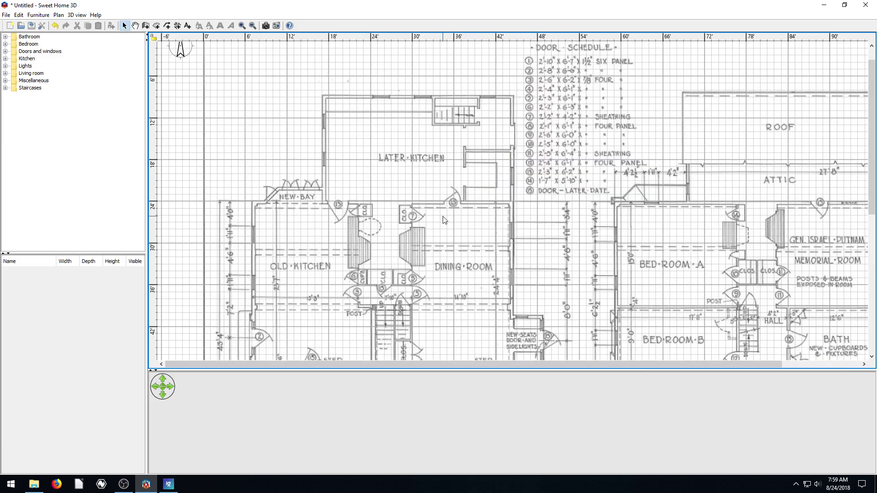
scroll(442, 219, down, 6)
scroll(454, 237, up, 2)
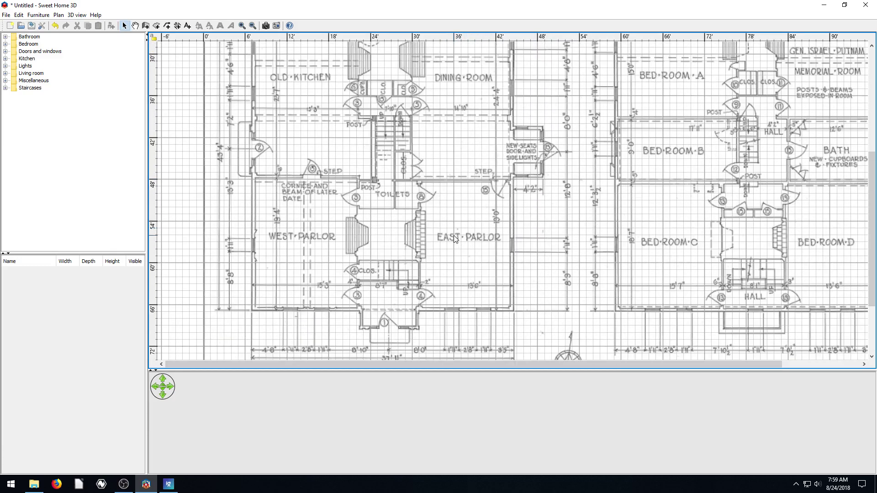
scroll(429, 237, up, 2)
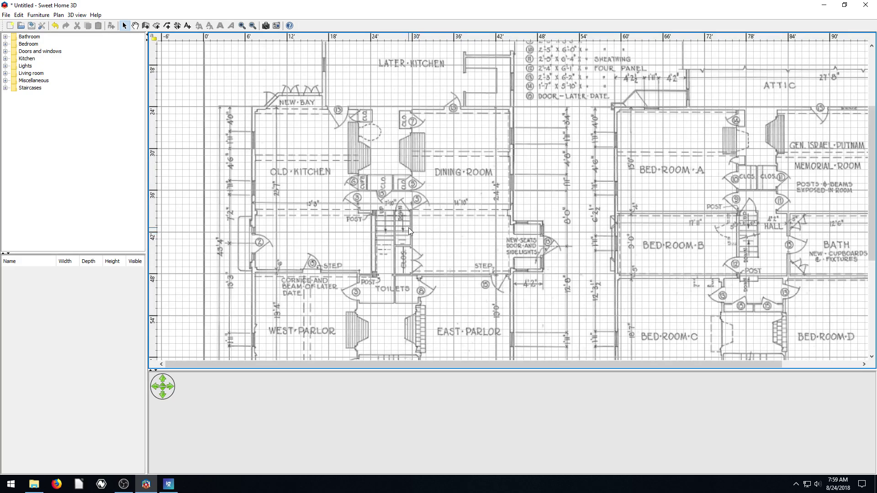
scroll(456, 194, up, 2)
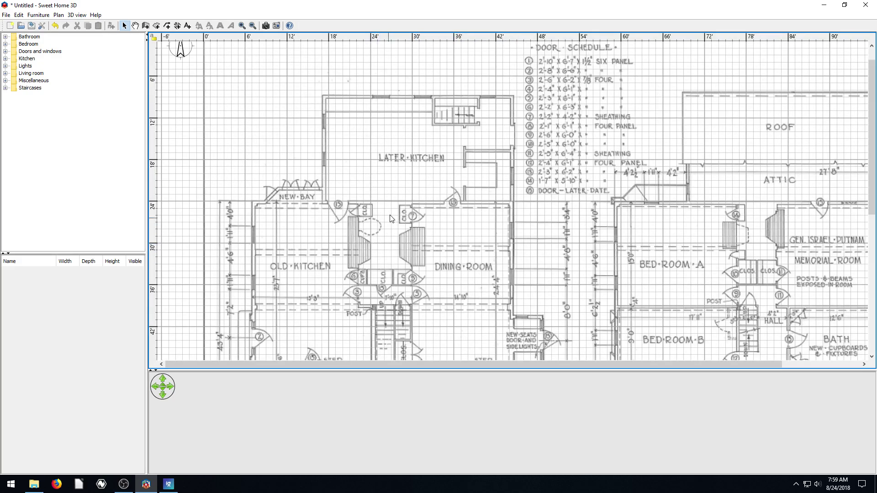
scroll(389, 252, down, 4)
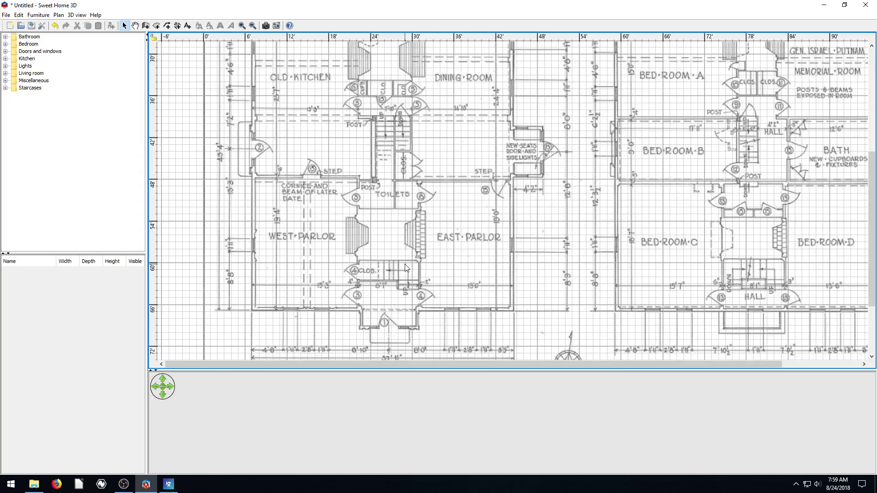
scroll(385, 276, down, 2)
scroll(459, 284, up, 2)
scroll(512, 284, down, 2)
scroll(476, 283, up, 6)
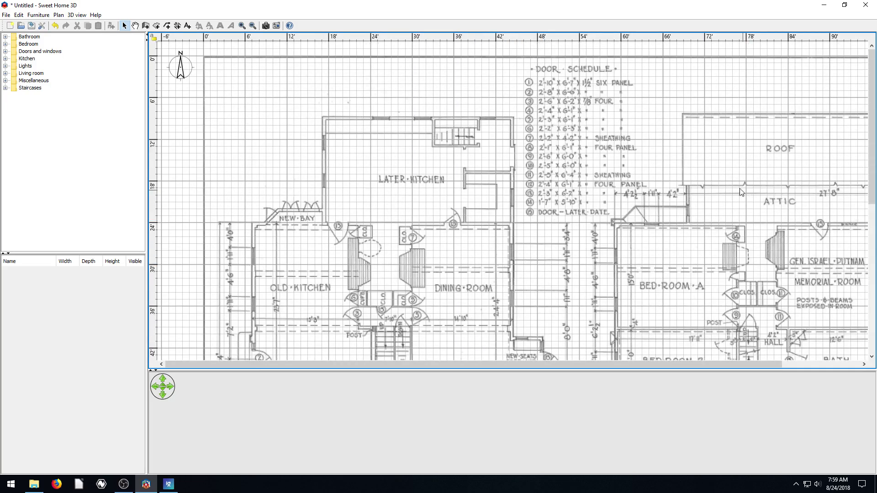
scroll(613, 197, down, 6)
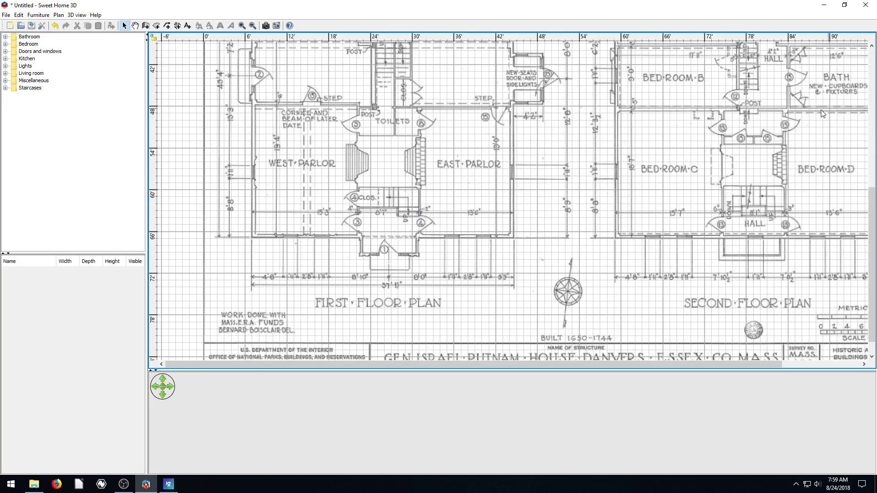
scroll(342, 204, up, 6)
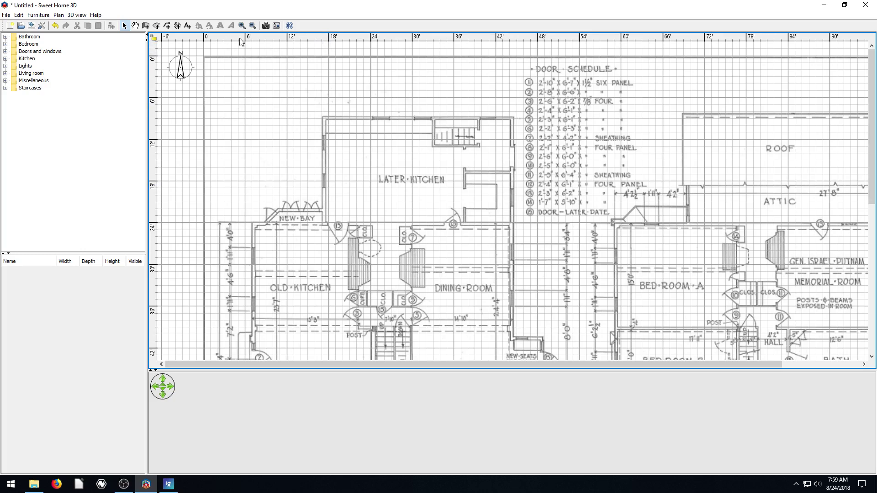
Trace walls from the Later Kitchen's top-left corner across, down the east side and around the bay
click(145, 26)
click(323, 118)
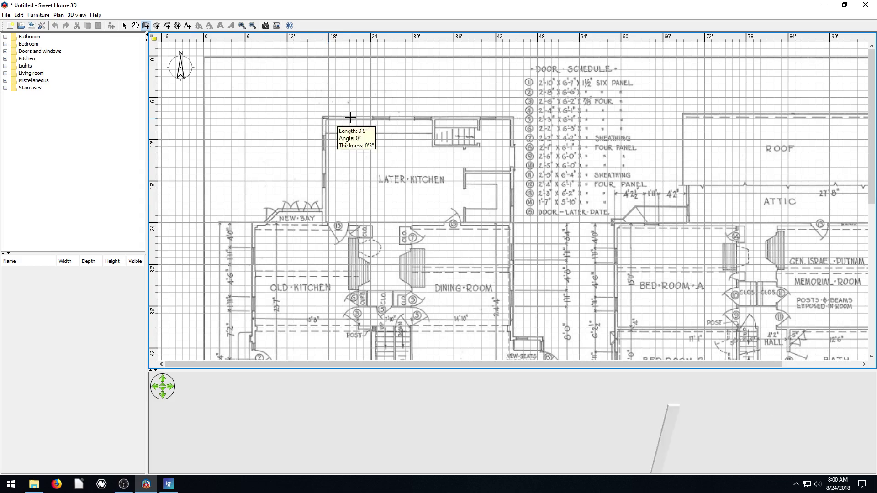
click(512, 119)
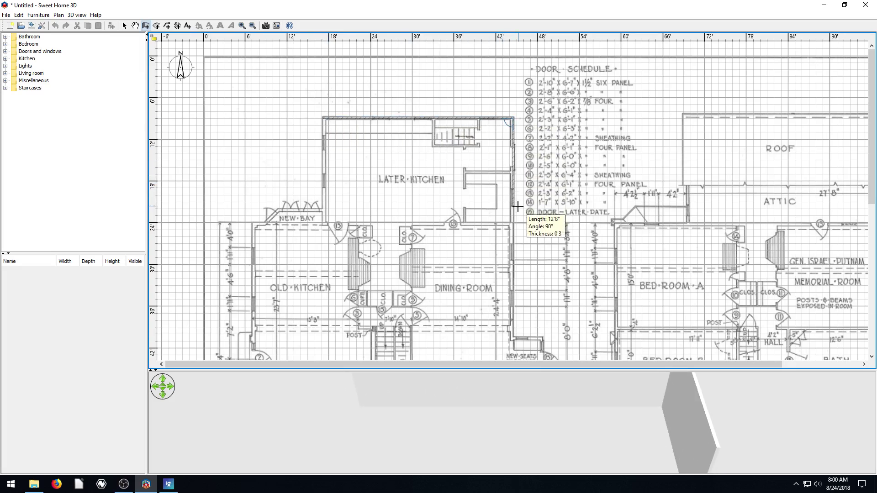
click(513, 338)
click(543, 339)
scroll(549, 320, down, 6)
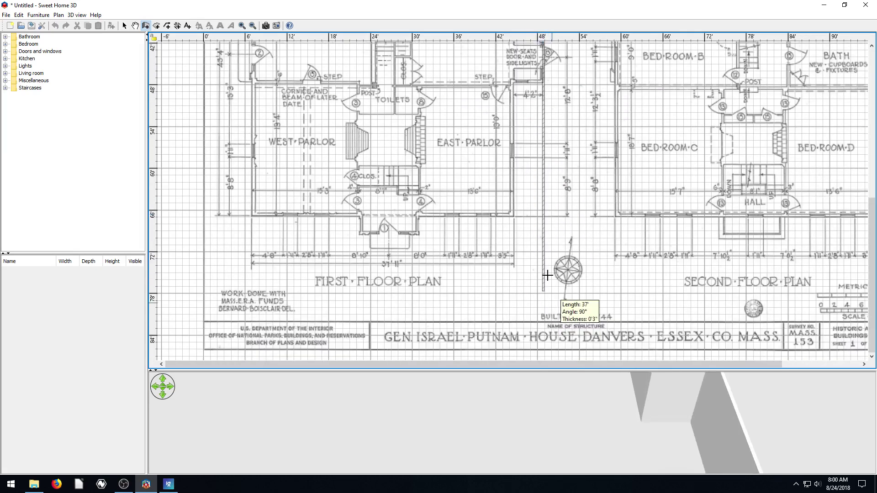
scroll(531, 210, up, 4)
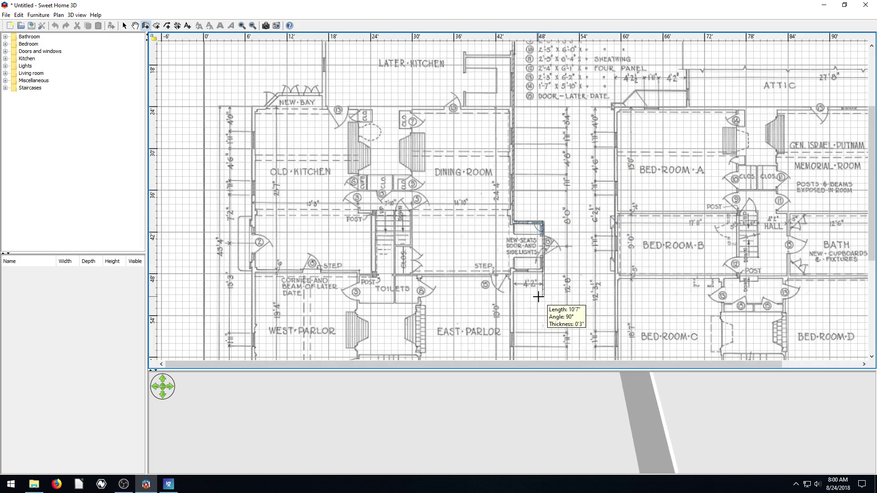
click(541, 273)
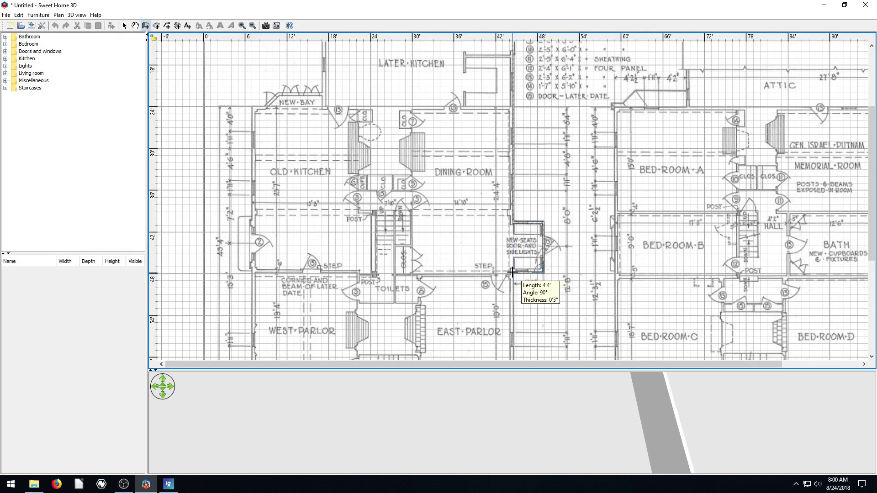
click(514, 273)
Continue the front wall around the entry bump to the West Parlor corner
scroll(513, 273, down, 3)
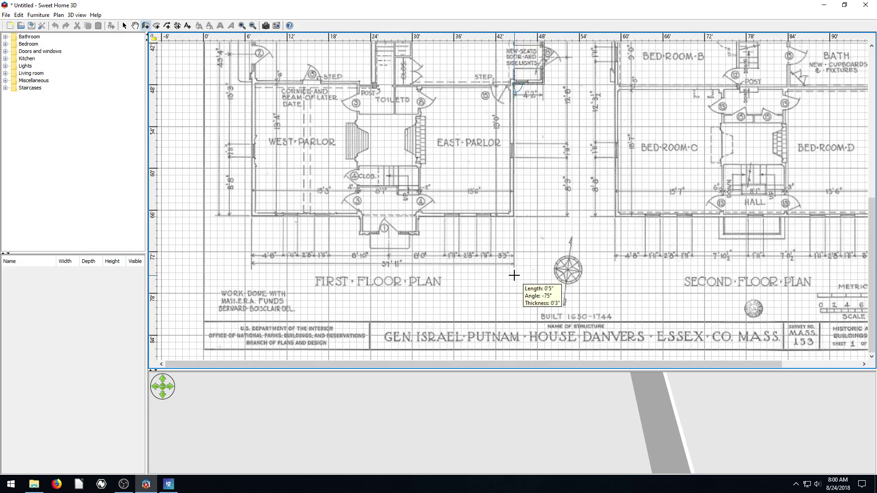
click(513, 215)
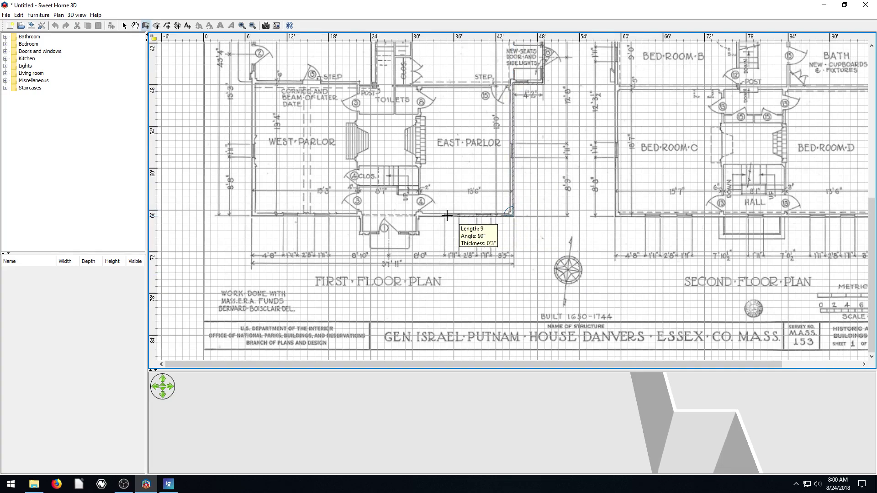
click(417, 215)
click(418, 233)
click(359, 233)
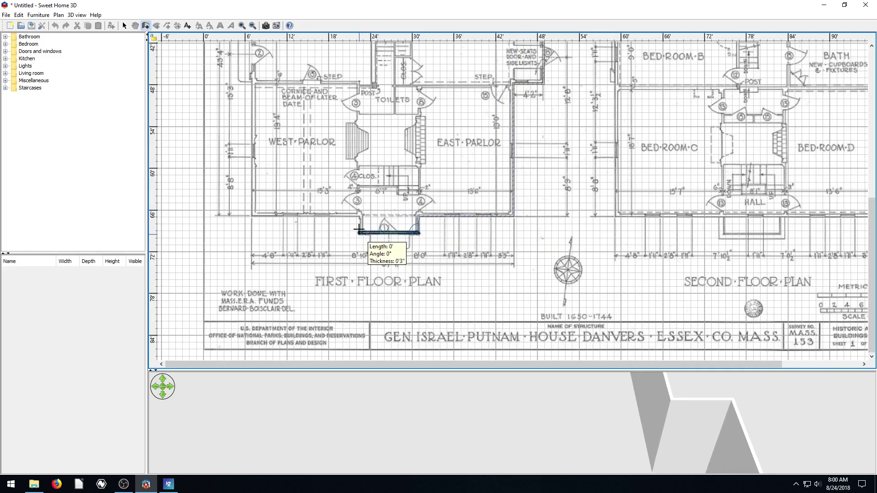
click(359, 214)
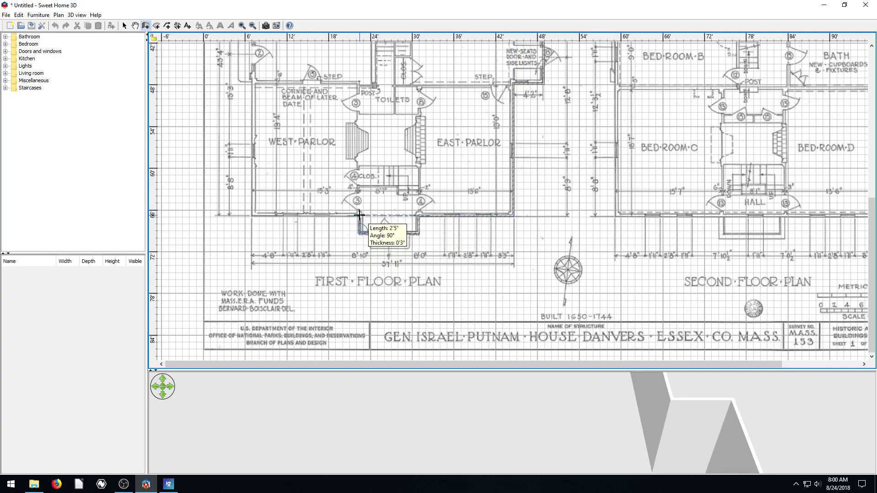
click(253, 215)
End the west wall at the NEW BAY corner, then close the walls around the Later Kitchen's west side
scroll(260, 180, up, 5)
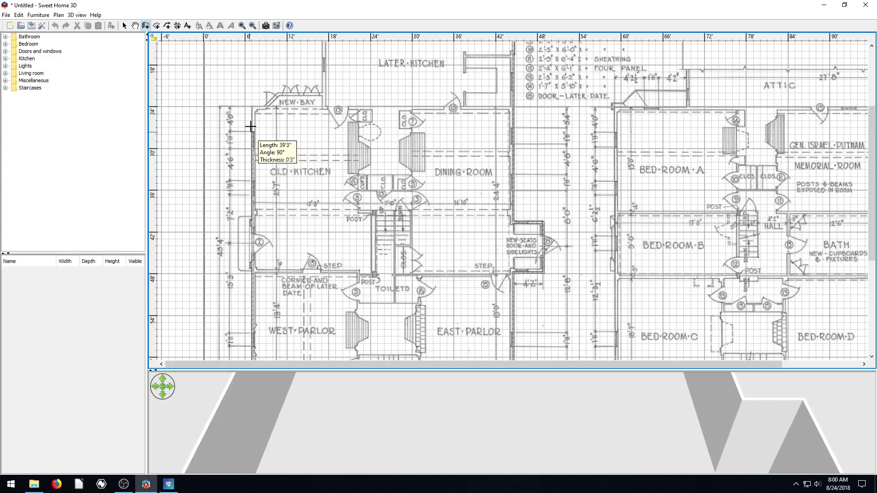
double_click(253, 108)
click(253, 108)
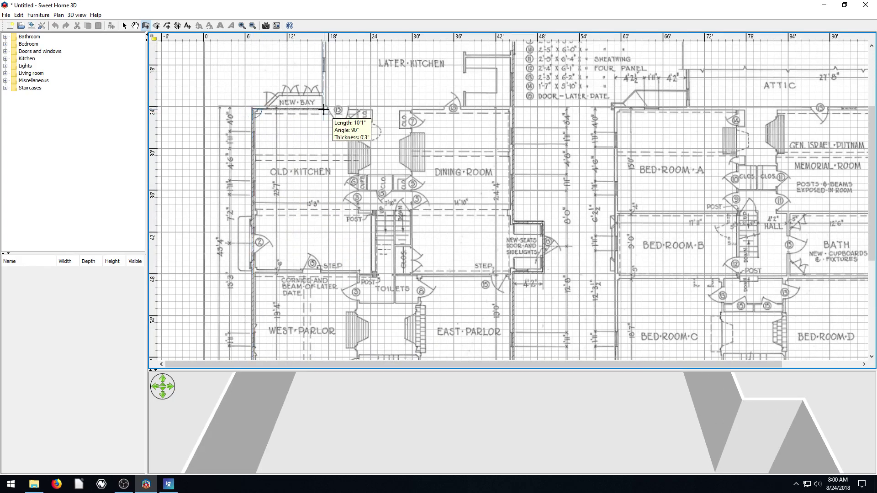
click(325, 109)
scroll(324, 110, up, 3)
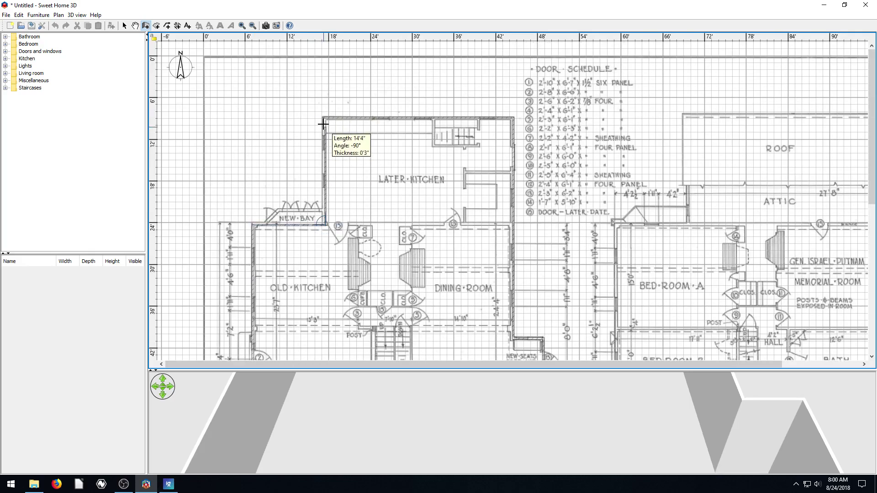
click(325, 118)
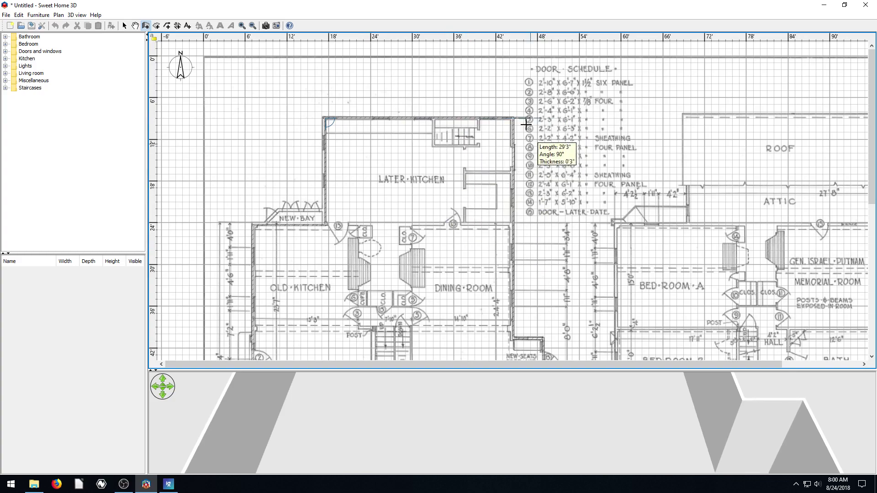
double_click(512, 119)
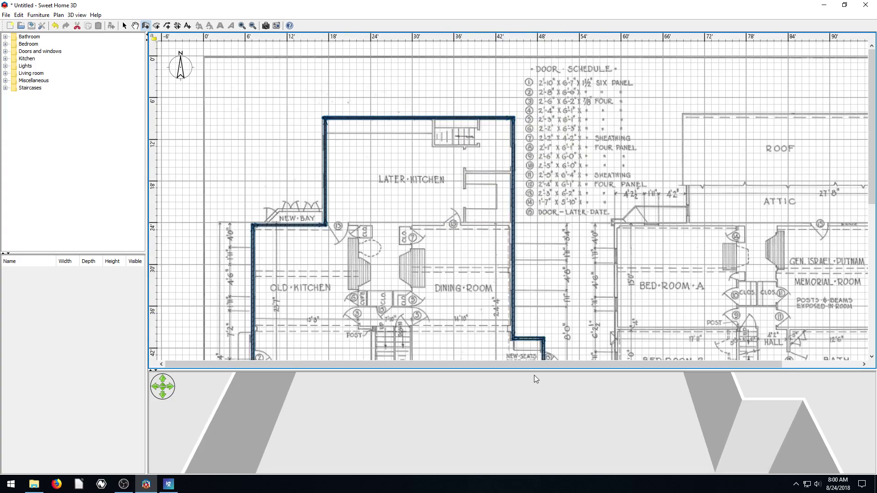
Enlarge the 3D view area and detach it into a separate window
drag(533, 371, 532, 235)
drag(627, 386, 558, 313)
right_click(558, 313)
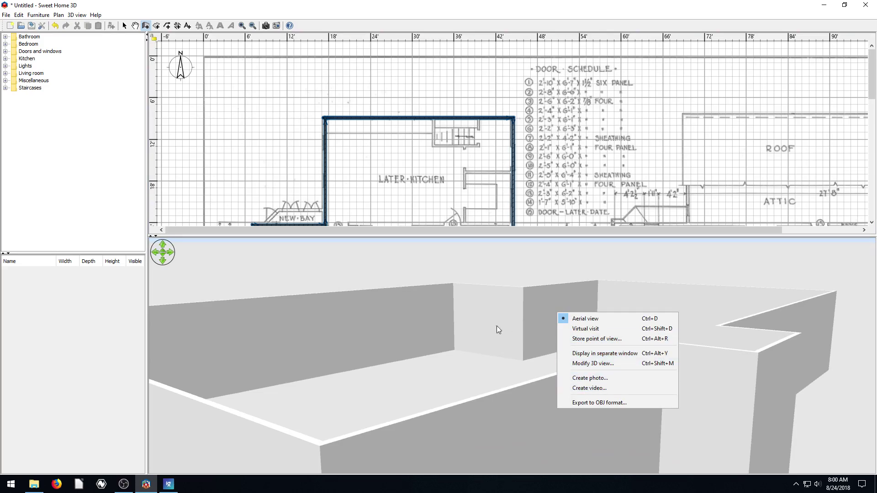
click(582, 357)
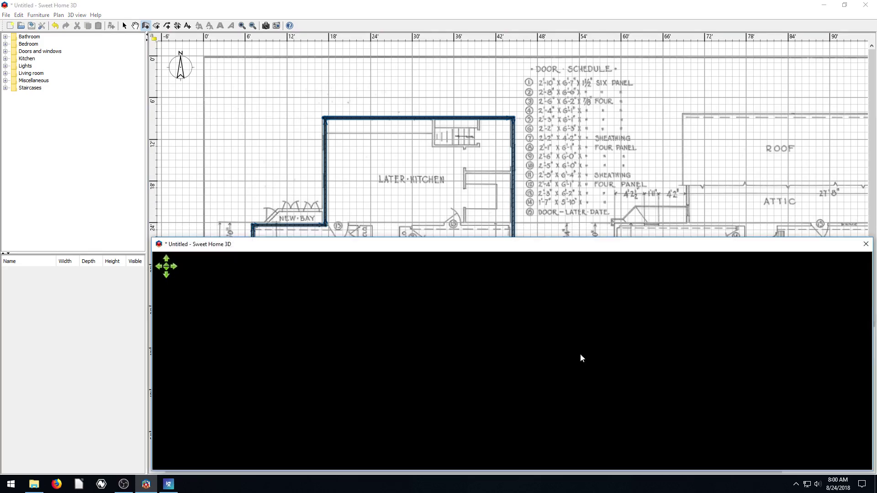
Resize the separate 3D window and move it low over the plan
drag(825, 248, 692, 50)
drag(487, 227, 421, 284)
scroll(468, 245, down, 5)
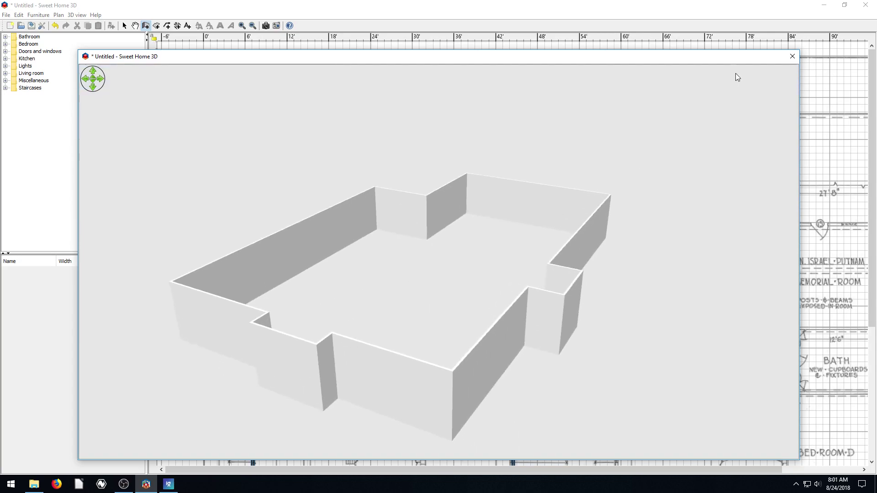
click(477, 6)
drag(503, 50, 541, 459)
click(554, 6)
scroll(626, 203, down, 10)
scroll(628, 208, up, 6)
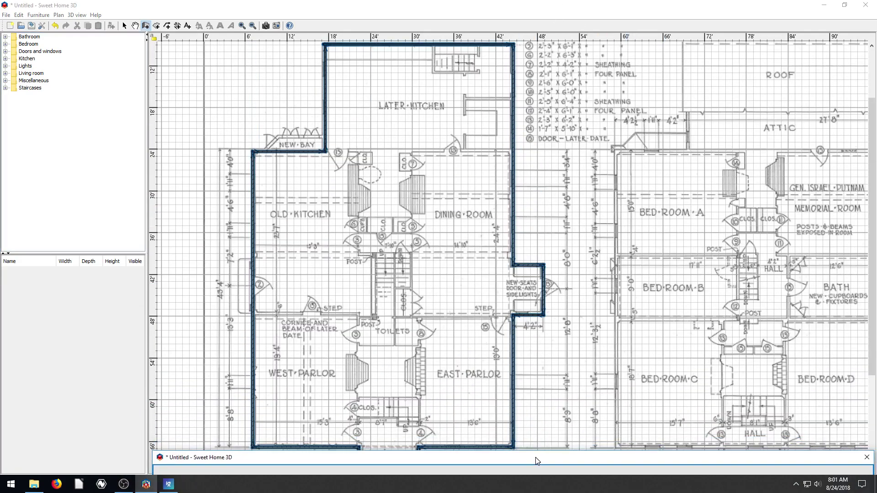
scroll(523, 197, down, 5)
scroll(516, 137, up, 5)
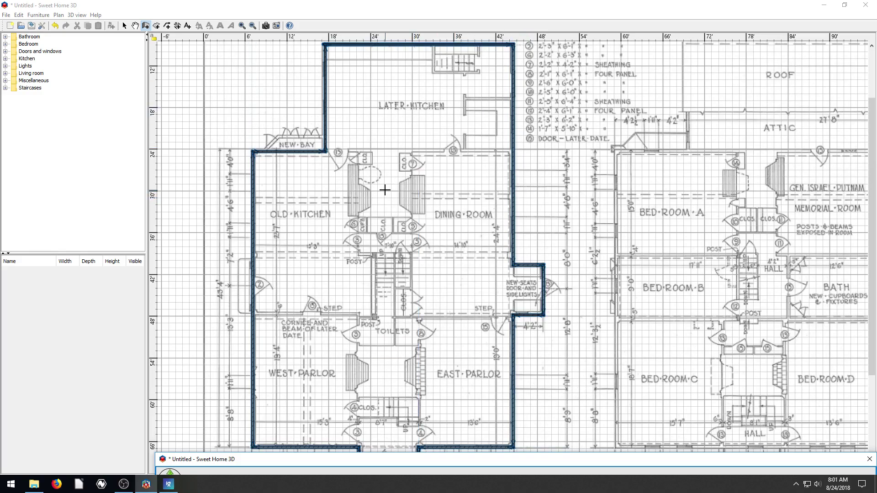
Draw the short Later Kitchen partition and the wall between Later Kitchen and Dining Room
click(146, 26)
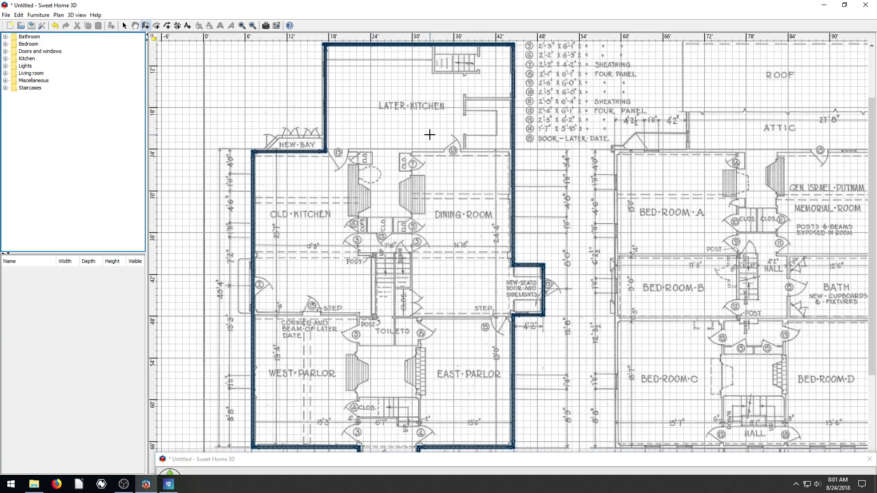
click(513, 97)
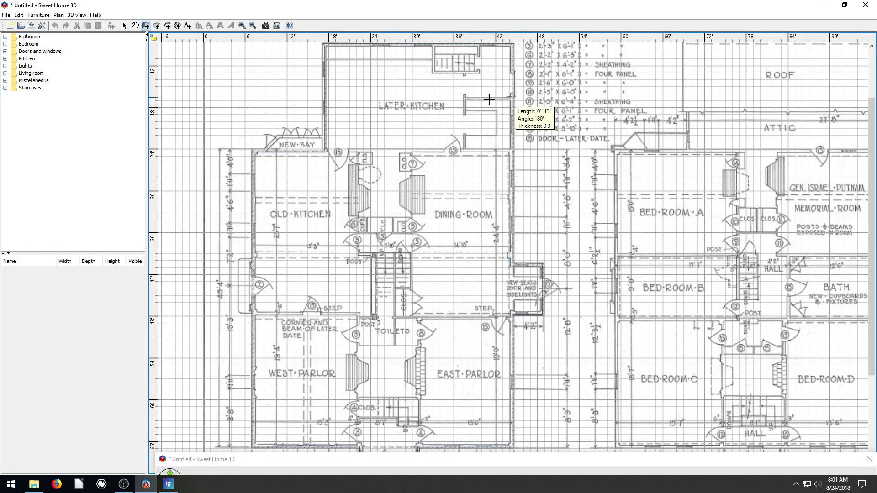
click(464, 97)
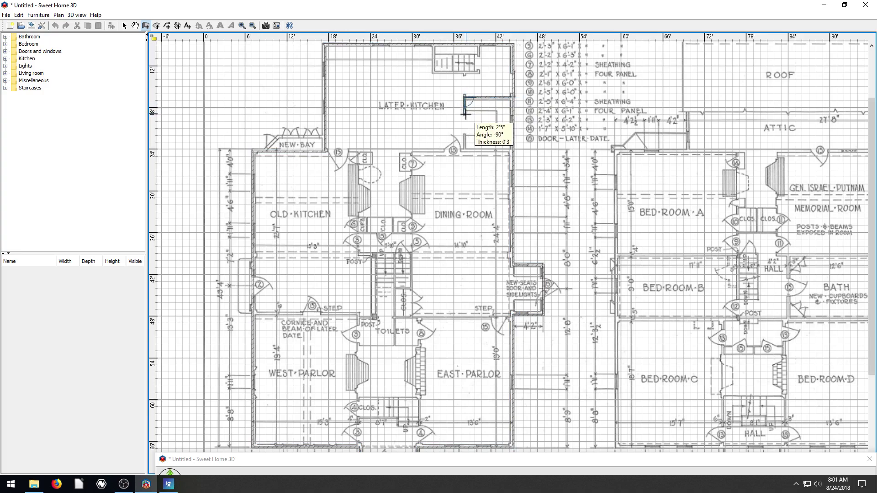
double_click(465, 114)
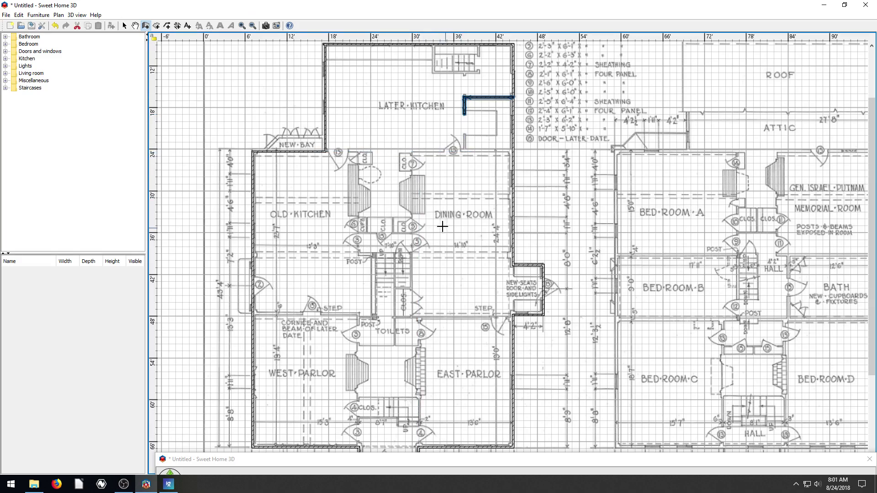
click(412, 152)
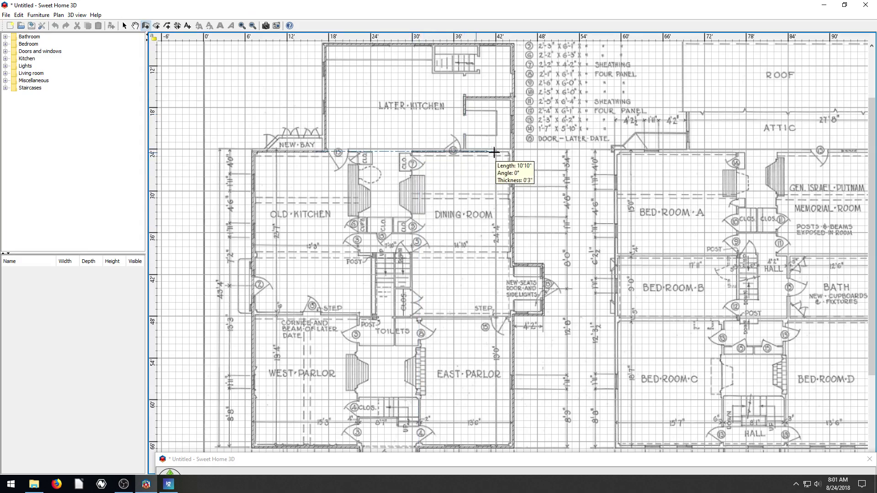
double_click(515, 152)
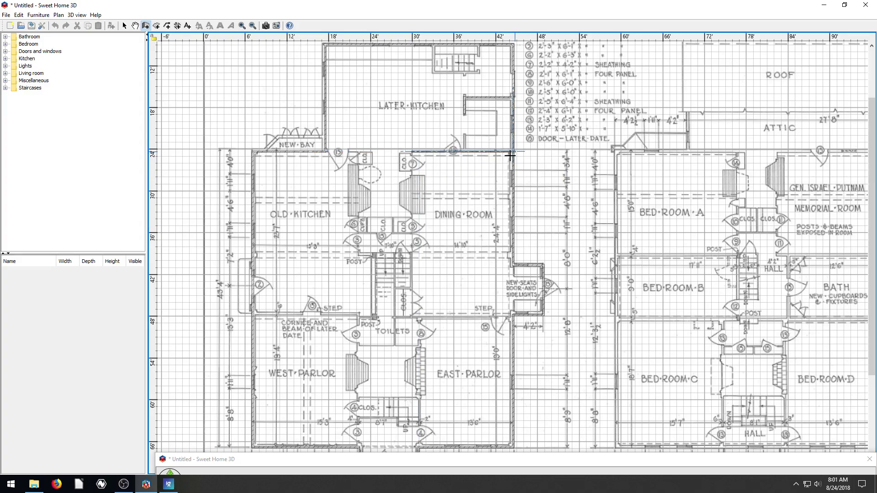
click(465, 134)
double_click(465, 152)
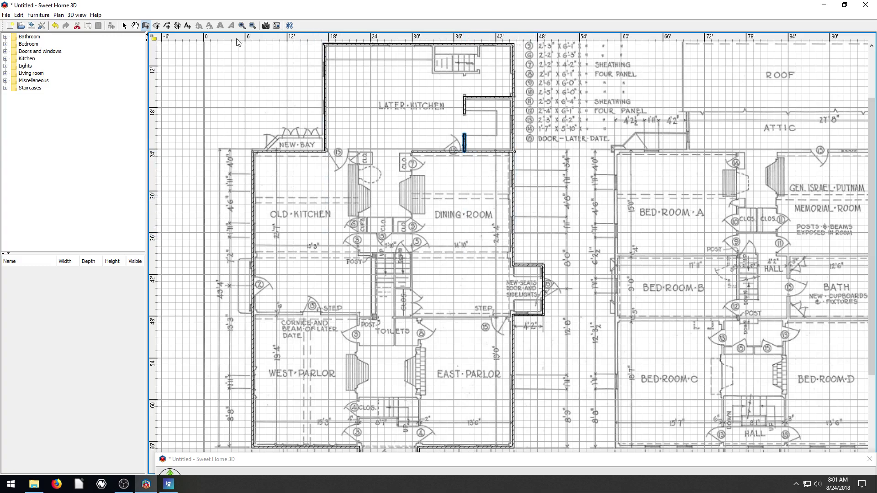
Trace the wall between Old Kitchen and West Parlor up beside the stairs
click(252, 314)
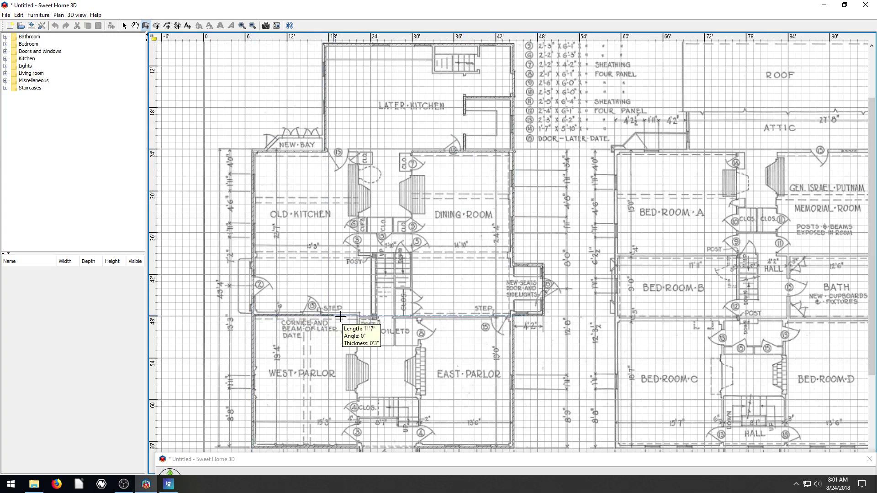
click(374, 316)
click(376, 254)
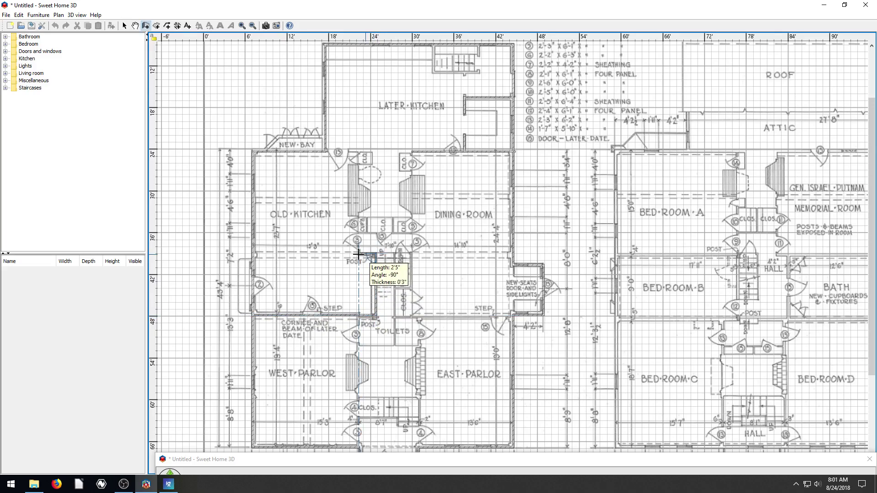
double_click(356, 254)
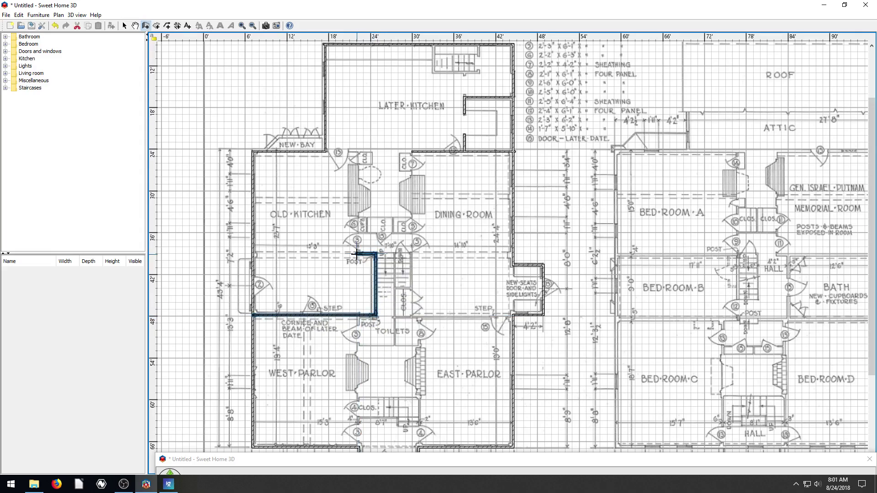
Outline the closet beside the stairs with walls
click(412, 317)
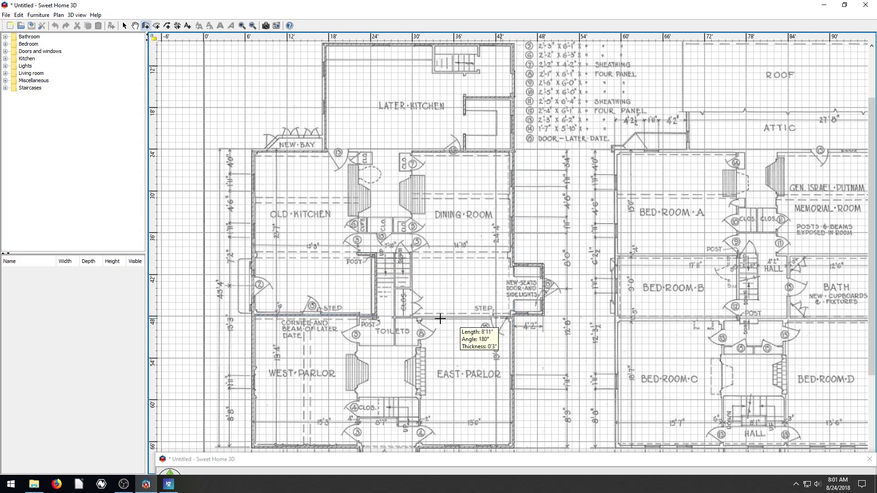
click(413, 253)
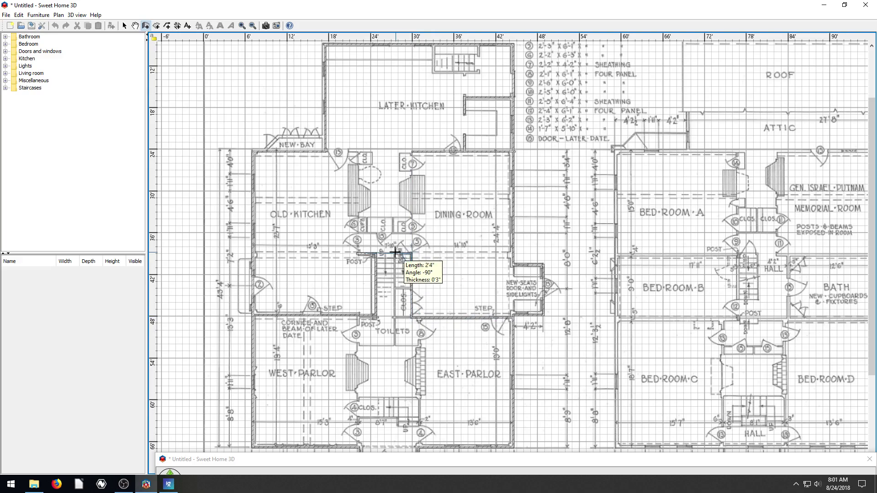
click(396, 253)
click(396, 317)
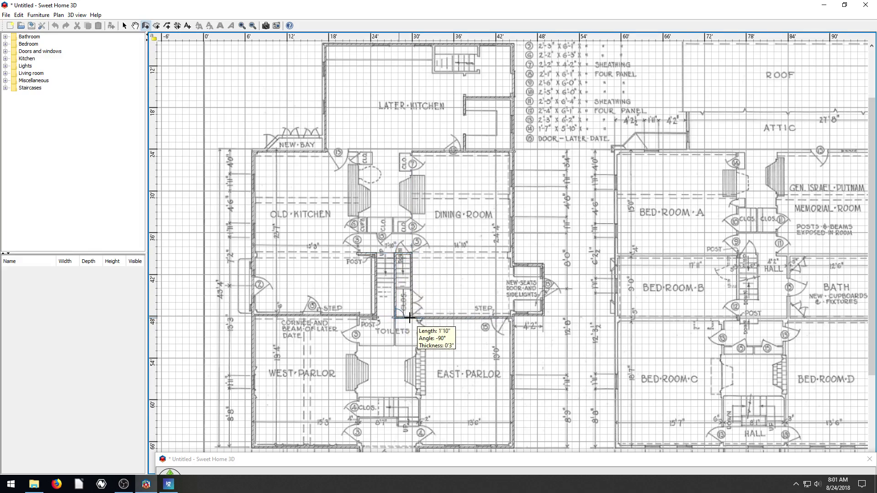
double_click(413, 317)
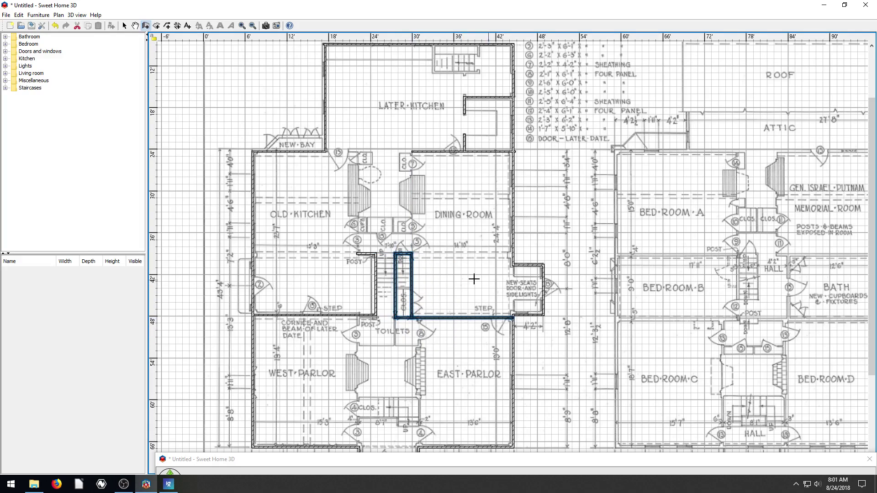
scroll(474, 279, down, 3)
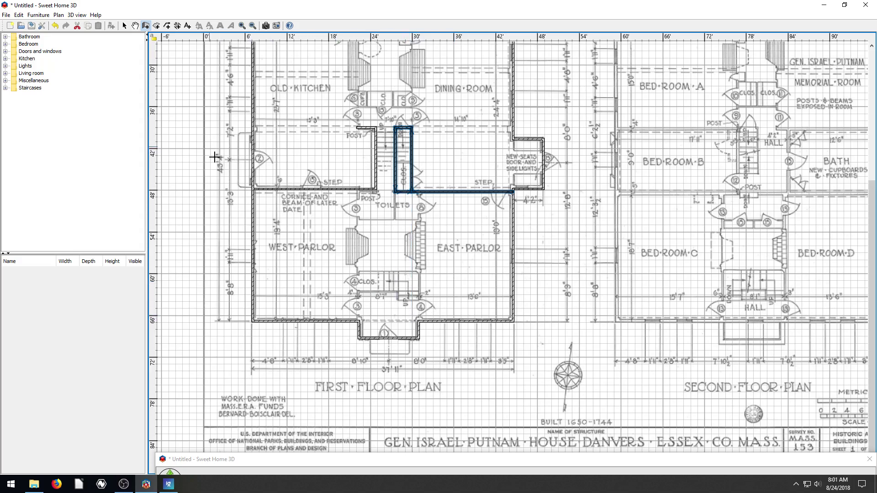
Draw the stepped wall run across the front hall closet
click(356, 292)
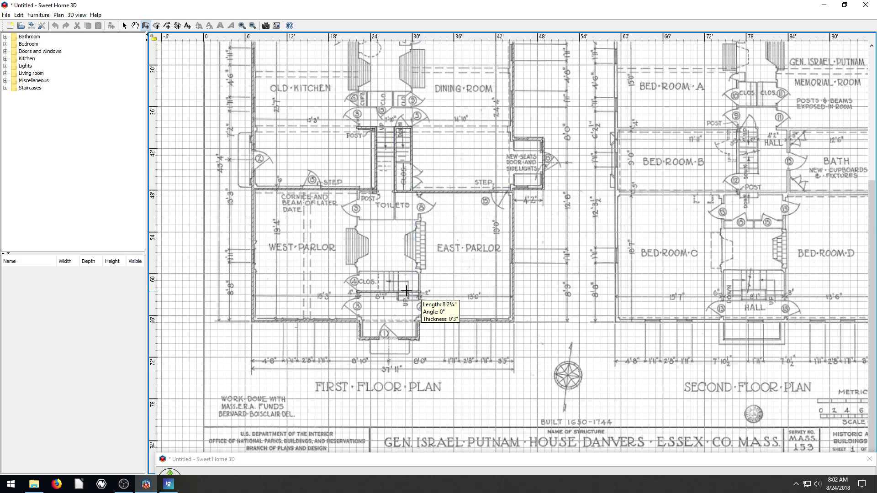
click(399, 292)
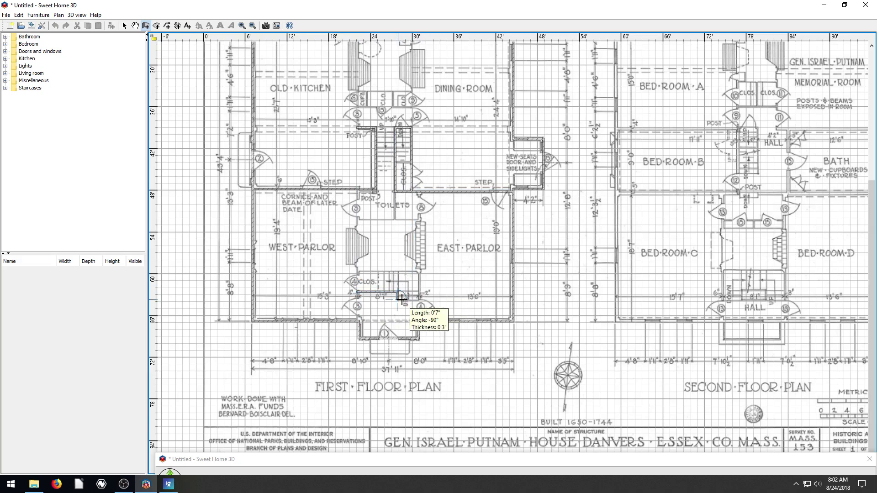
click(399, 299)
click(420, 299)
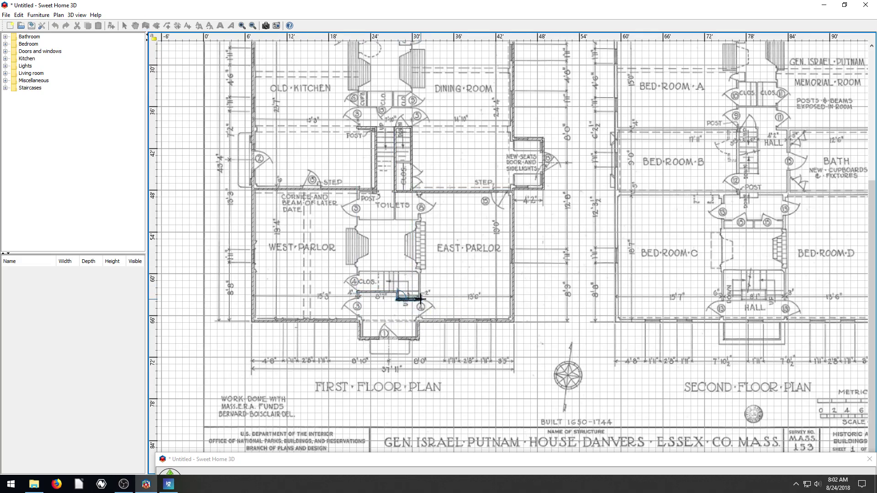
double_click(421, 271)
scroll(394, 288, up, 5)
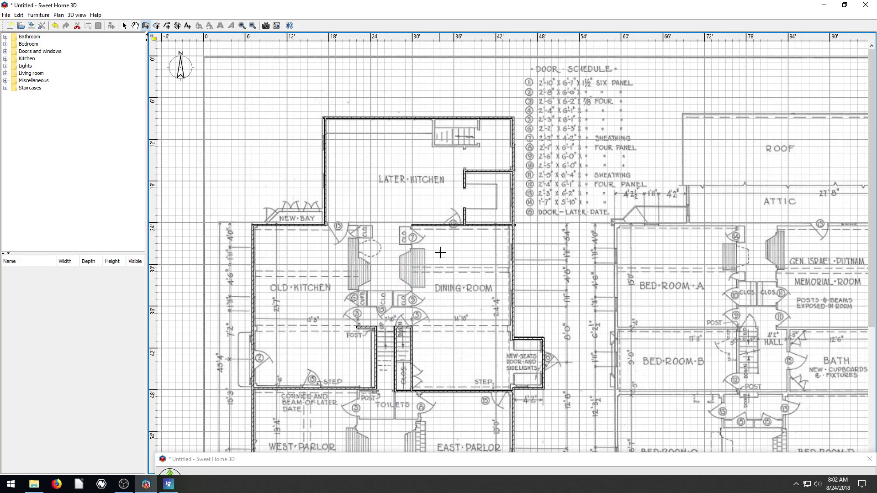
Draw walls along the Old Kitchen's east side and the Dining Room's west side
click(326, 226)
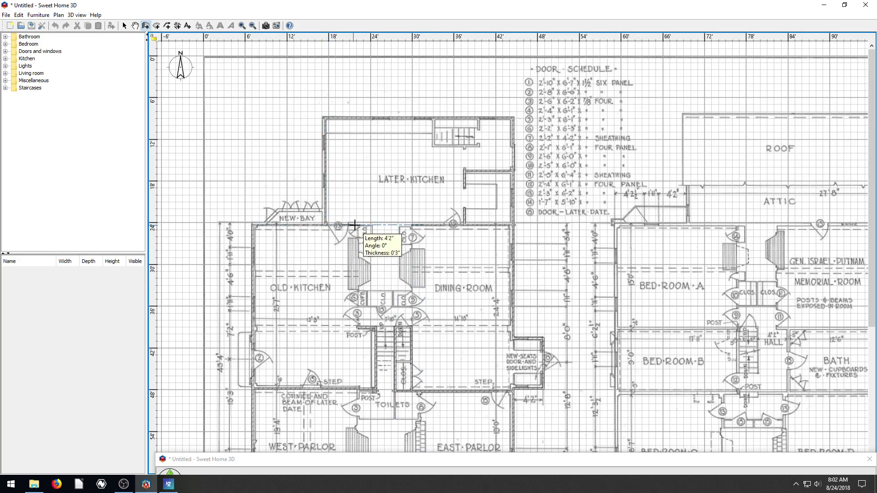
double_click(372, 291)
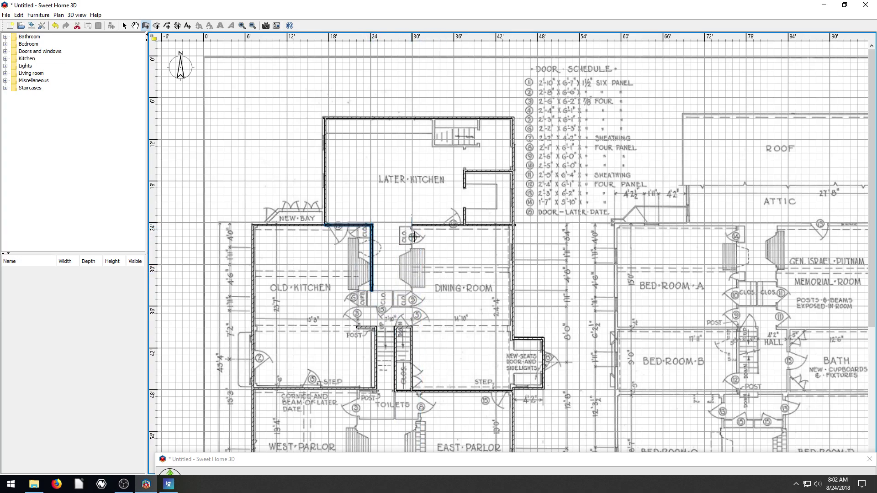
click(412, 225)
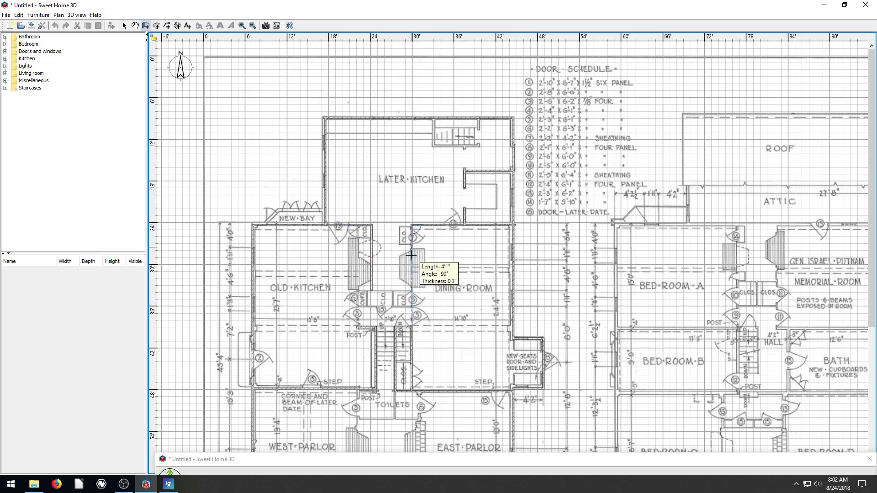
double_click(411, 290)
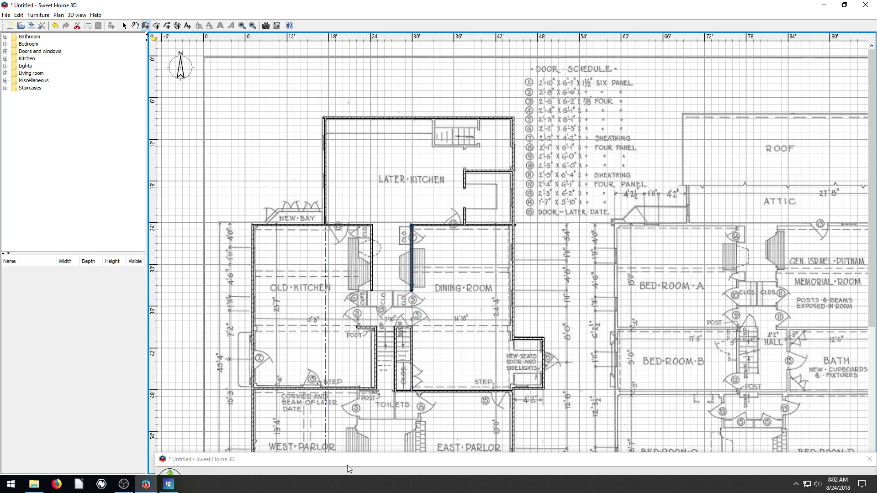
drag(347, 465, 282, 62)
scroll(389, 258, up, 2)
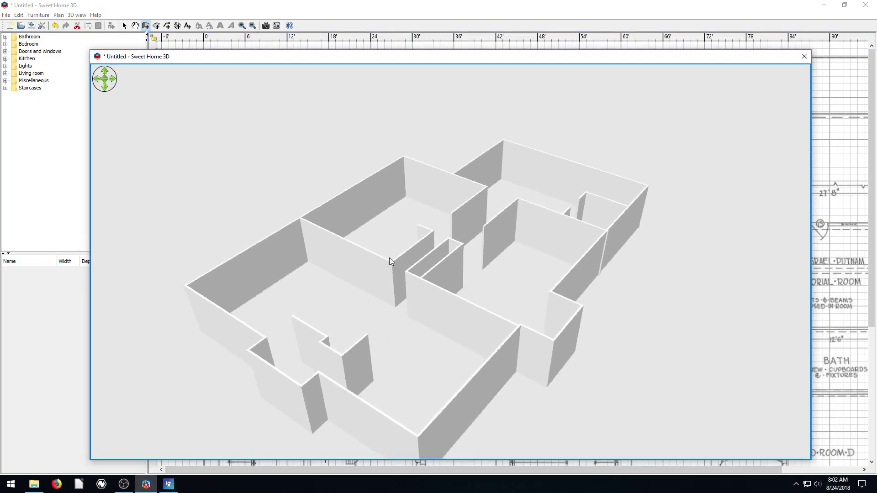
drag(389, 258, 401, 276)
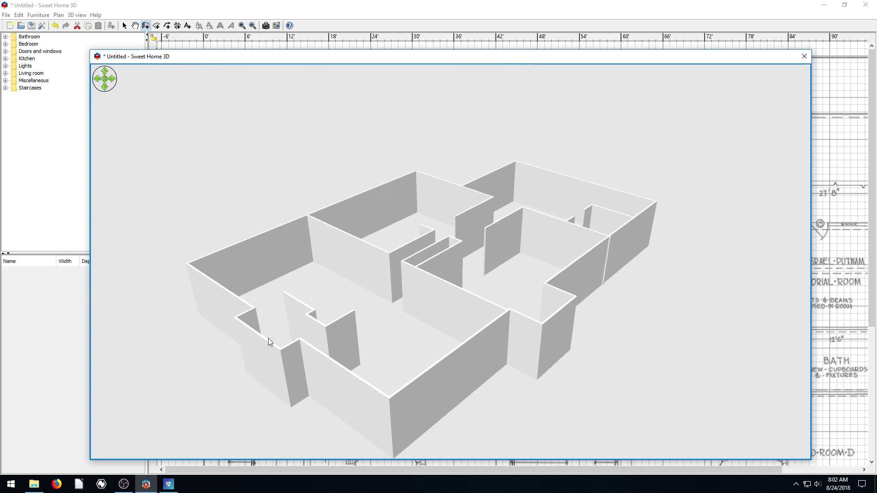
click(169, 484)
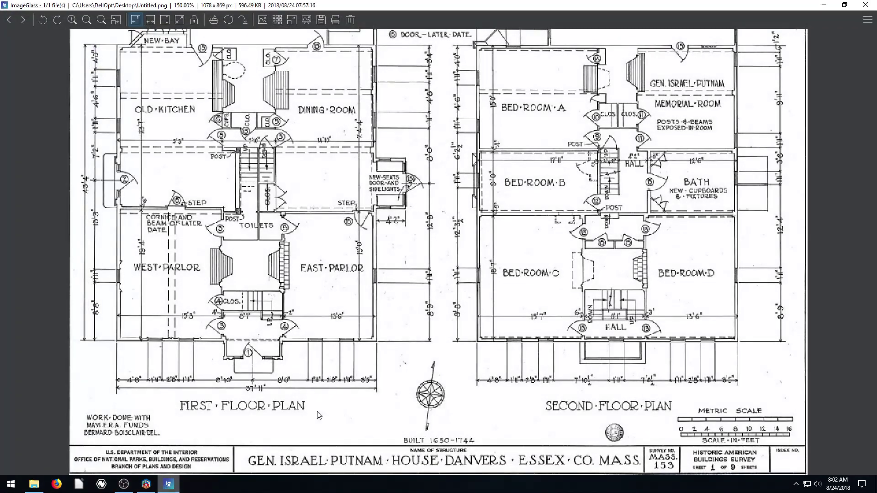
click(169, 484)
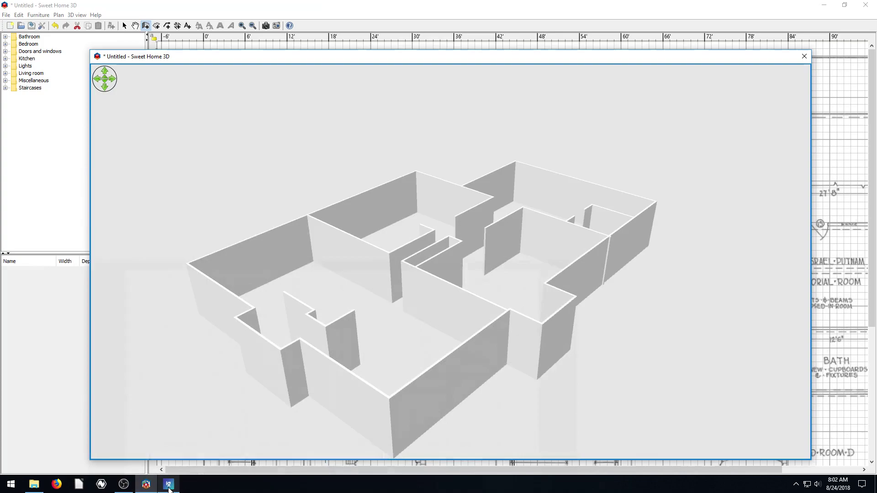
click(168, 484)
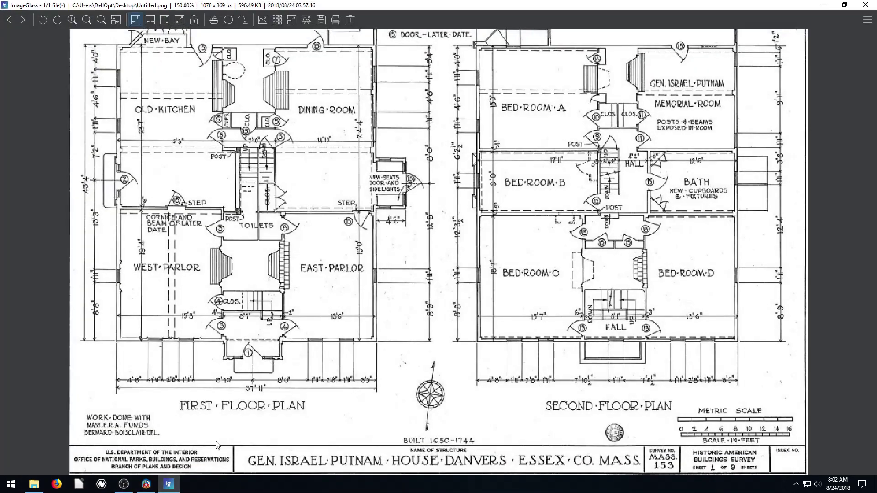
click(168, 484)
drag(404, 257, 432, 294)
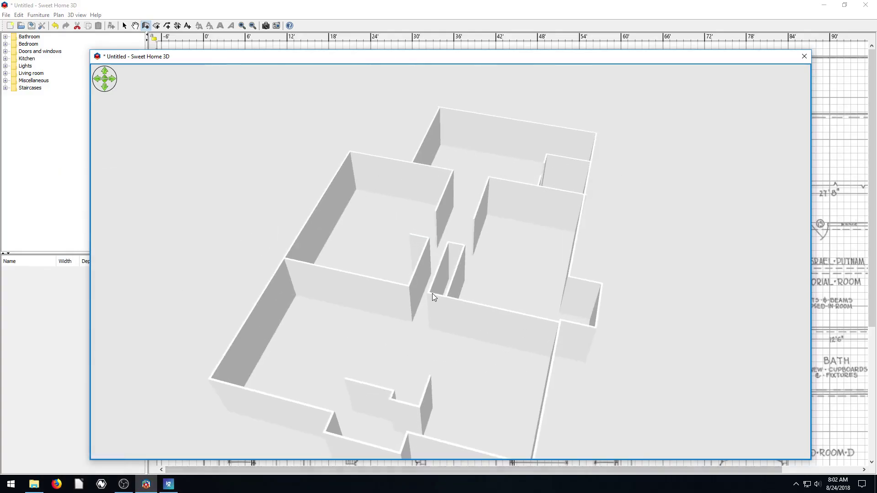
click(716, 10)
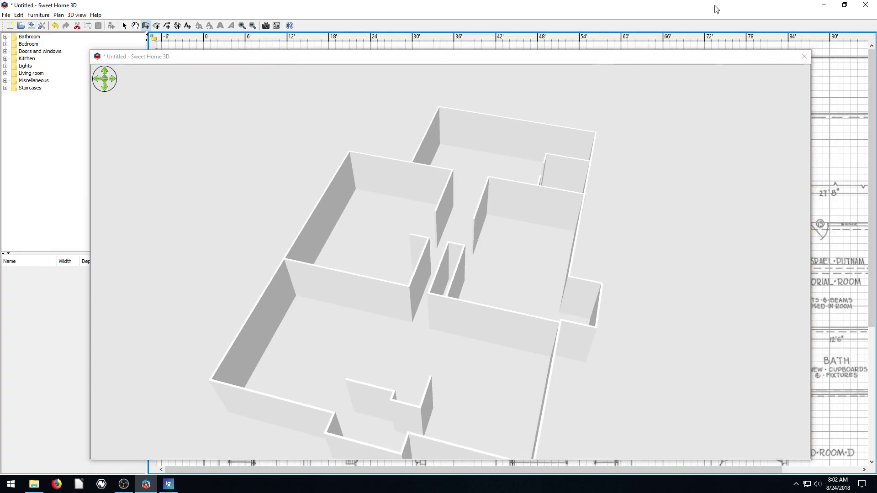
drag(632, 57, 671, 460)
click(526, 4)
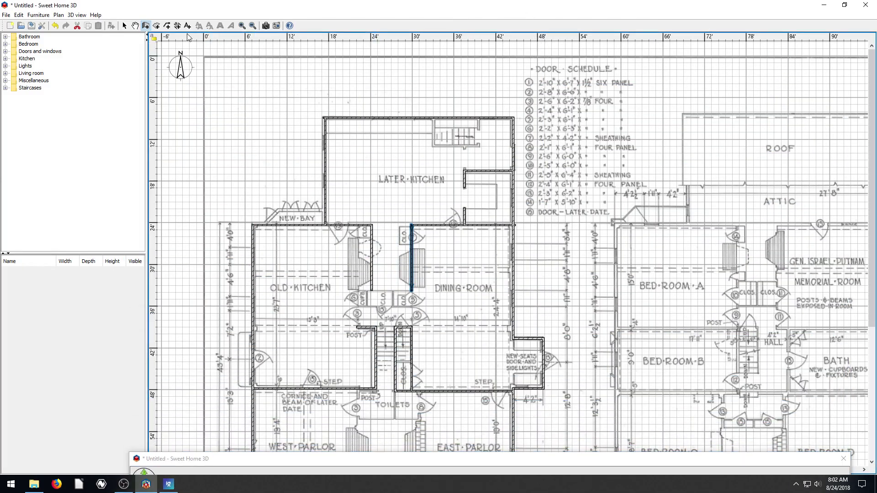
Box in the Later Kitchen stairs with a three-sided wall enclosure
click(157, 26)
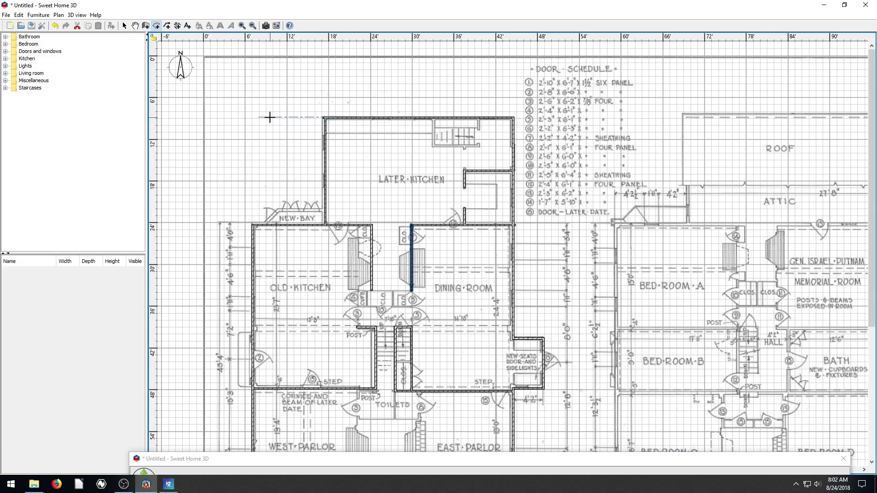
click(326, 118)
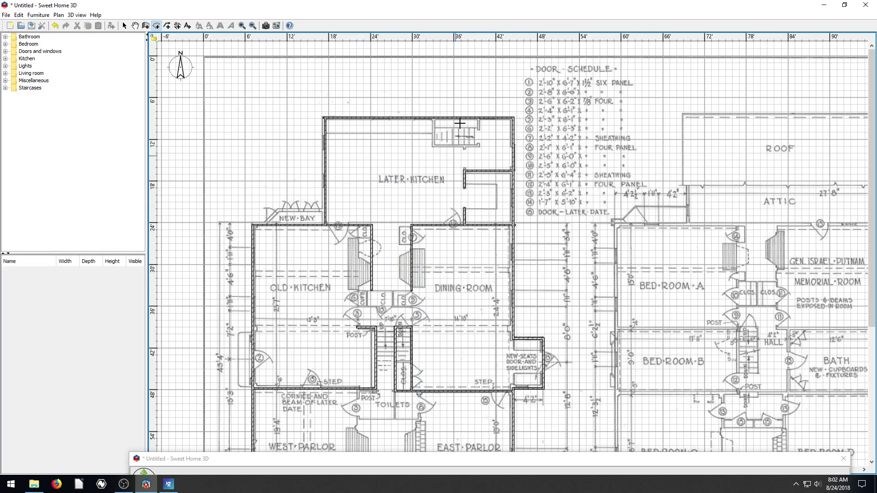
click(146, 26)
click(434, 120)
click(434, 146)
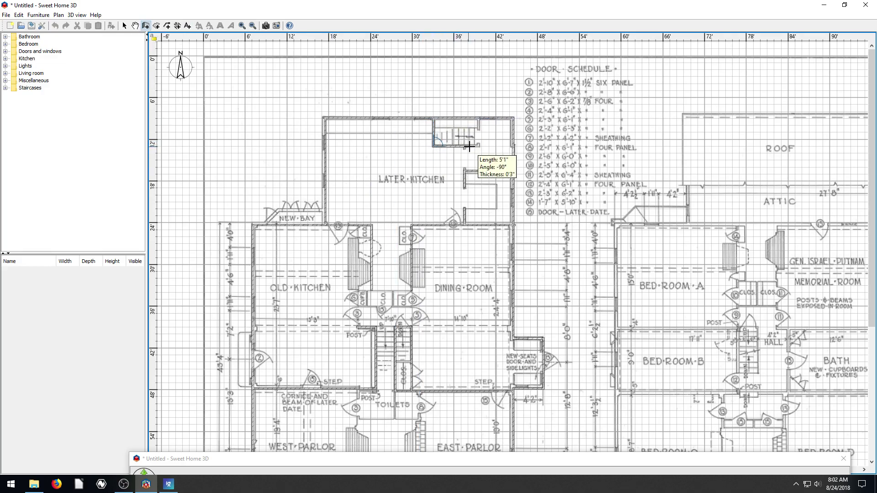
click(480, 146)
double_click(478, 118)
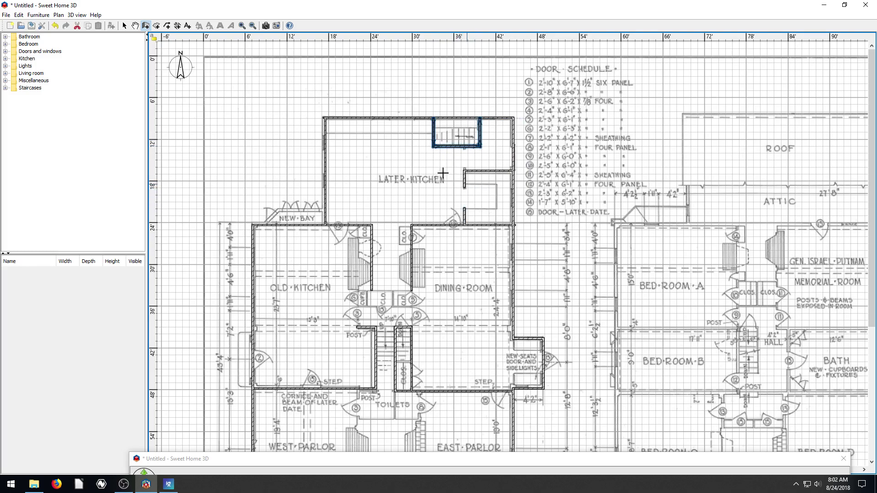
Delete the short Later Kitchen wall and draw a 7'9¼" partition down to the Dining Room wall
click(125, 26)
click(464, 179)
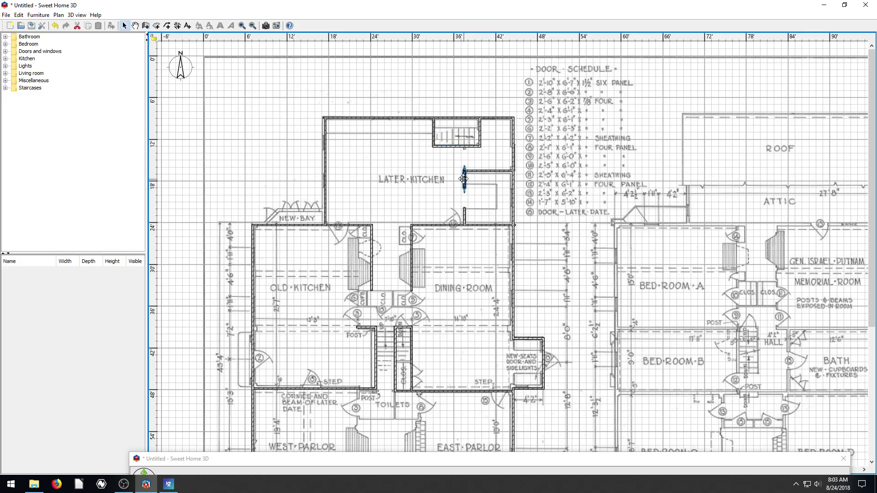
click(464, 214)
key(Delete)
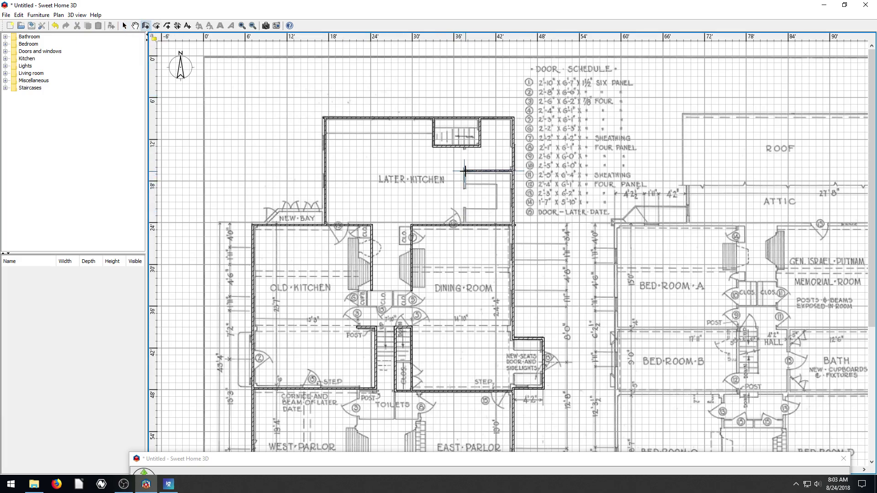
click(464, 170)
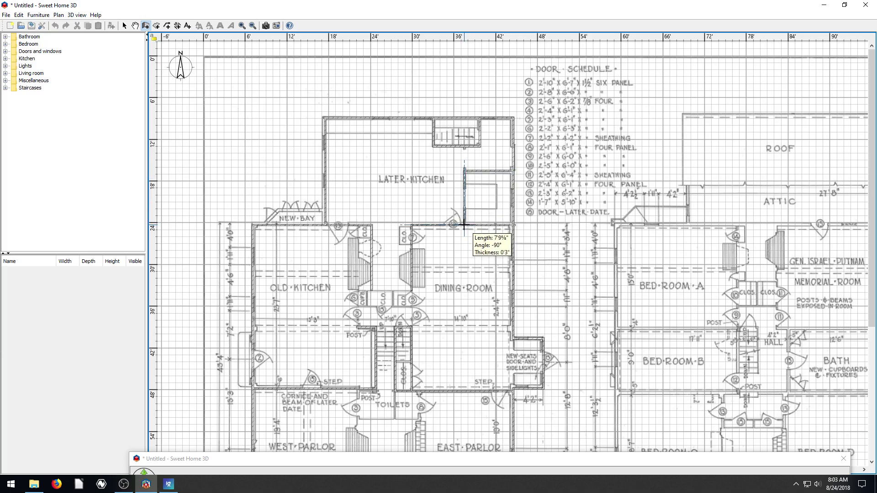
double_click(464, 225)
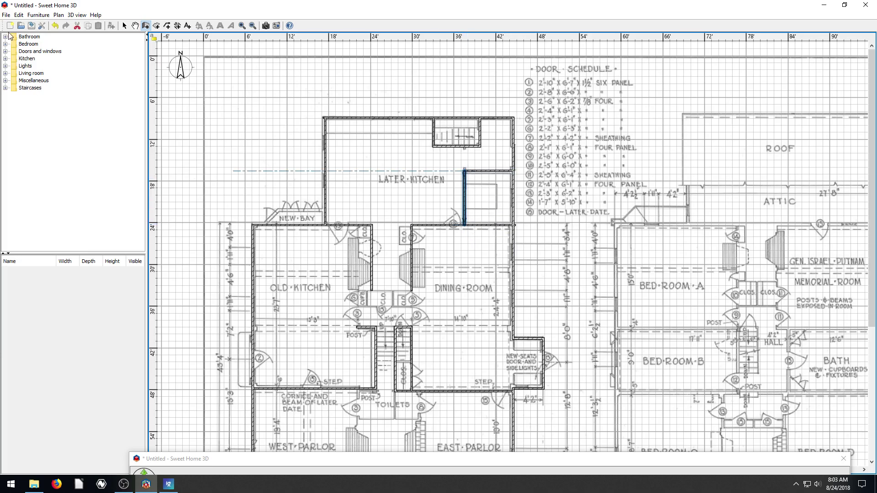
Drop a 3'-wide, 6'10"-high Door frame into the Later Kitchen partition and check it in 3D
click(5, 51)
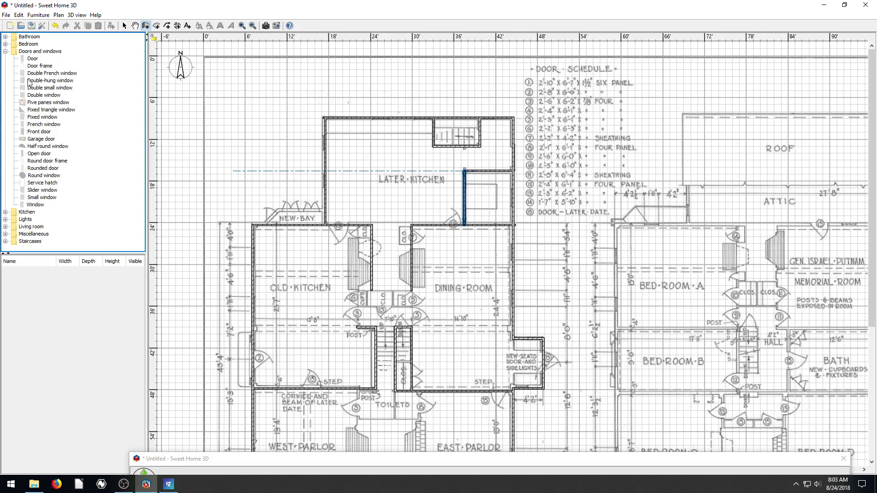
drag(31, 68, 459, 187)
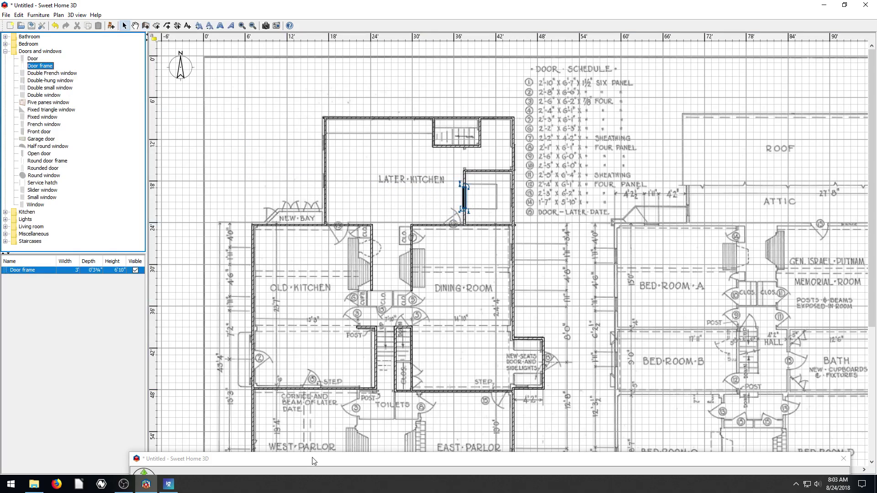
drag(314, 459, 258, 86)
drag(414, 243, 307, 249)
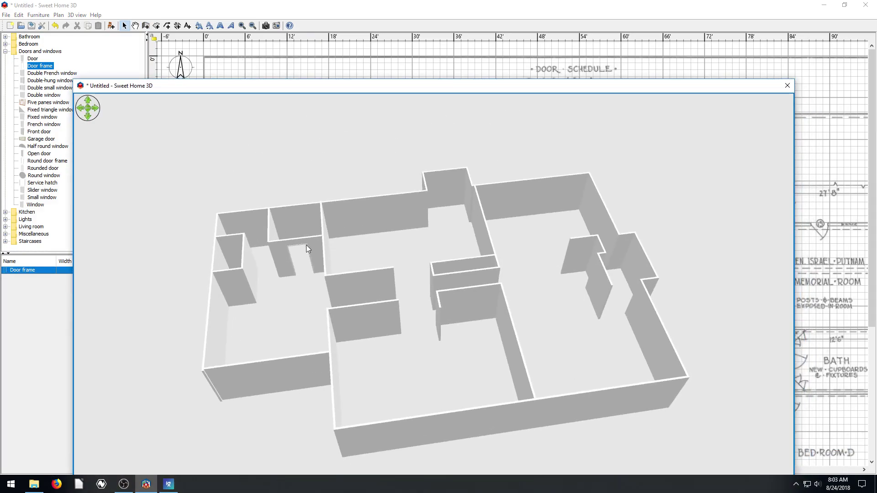
scroll(314, 264, up, 15)
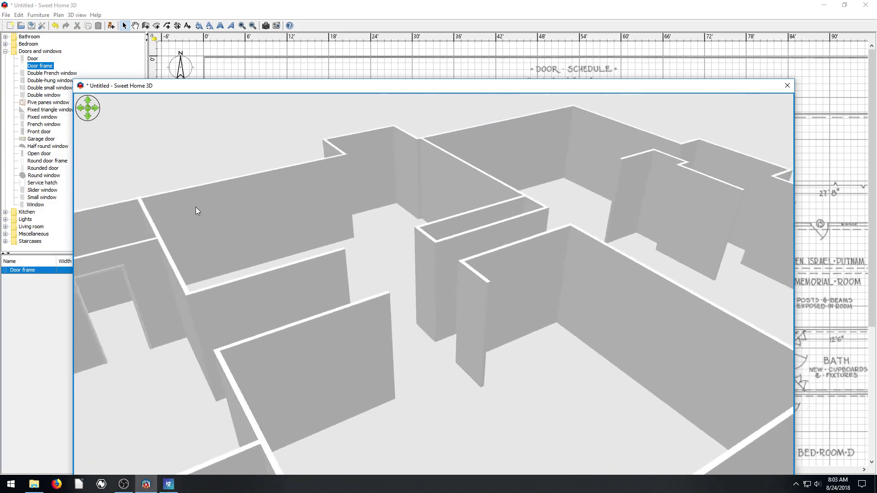
drag(196, 207, 202, 355)
drag(588, 278, 369, 267)
drag(473, 85, 563, 459)
click(488, 9)
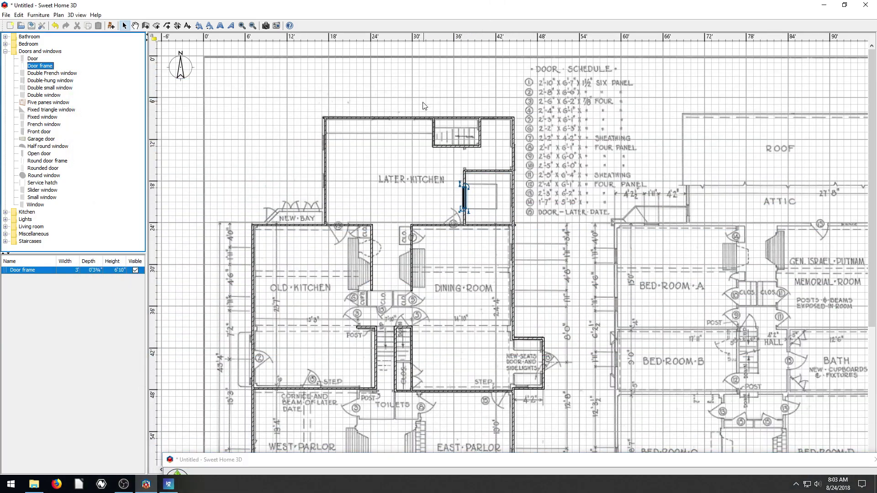
Trace the Later Kitchen room corner by corner around the stairs, making a 315 sq ft floor
click(156, 26)
click(326, 120)
click(433, 120)
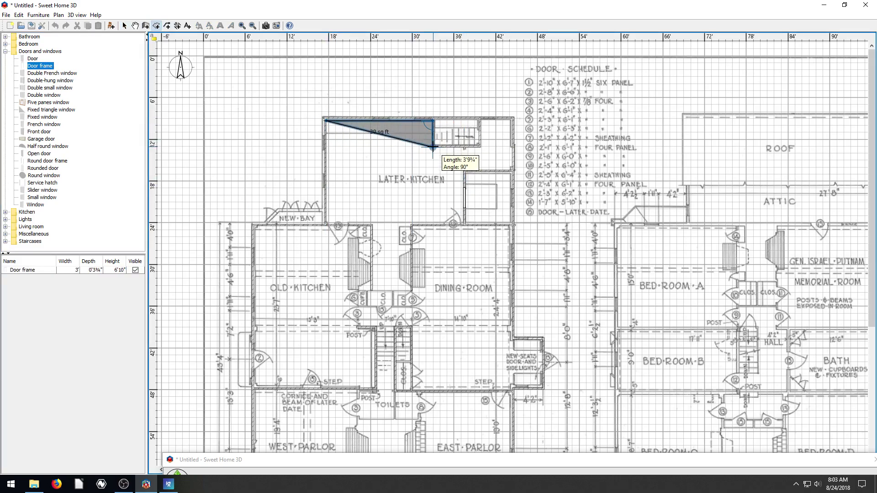
click(433, 147)
click(481, 146)
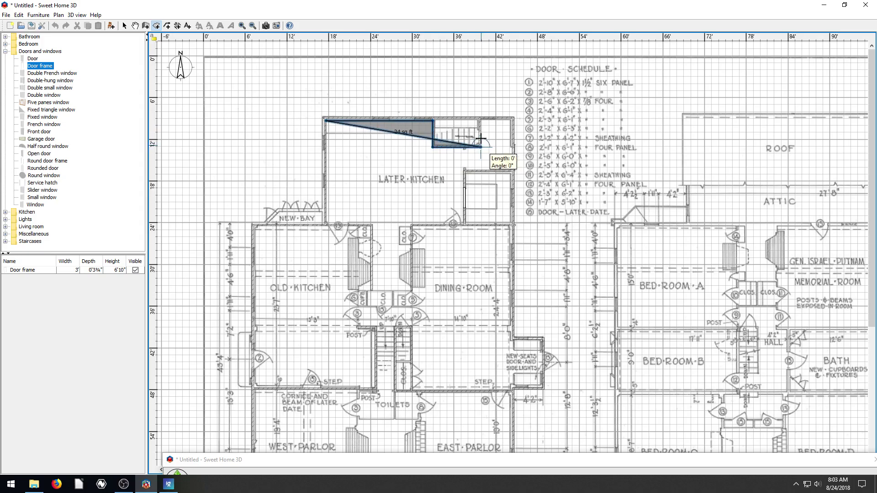
click(480, 120)
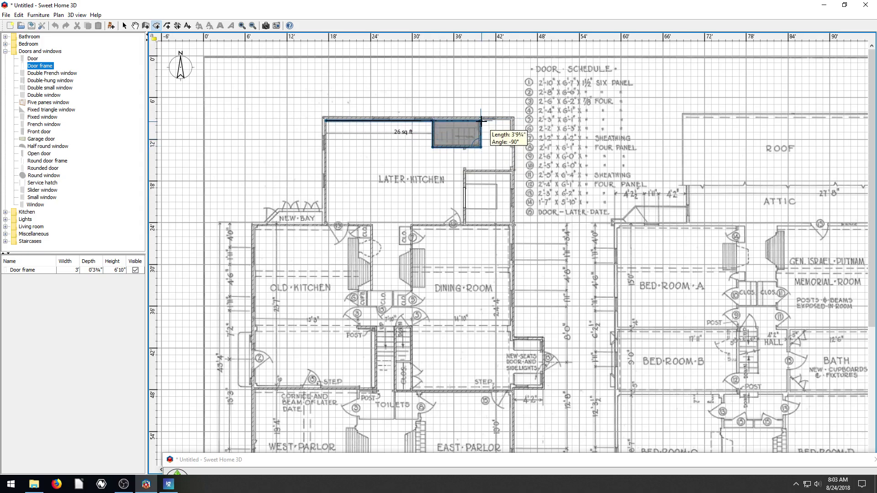
click(510, 120)
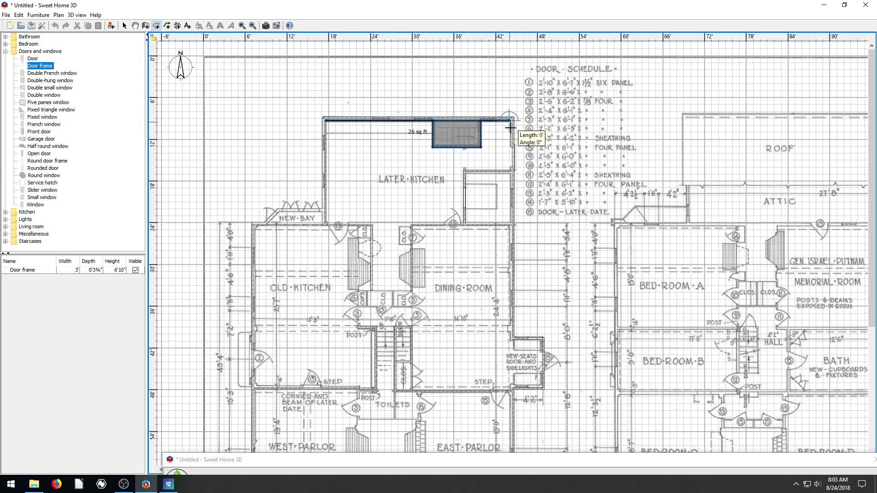
click(510, 170)
click(464, 170)
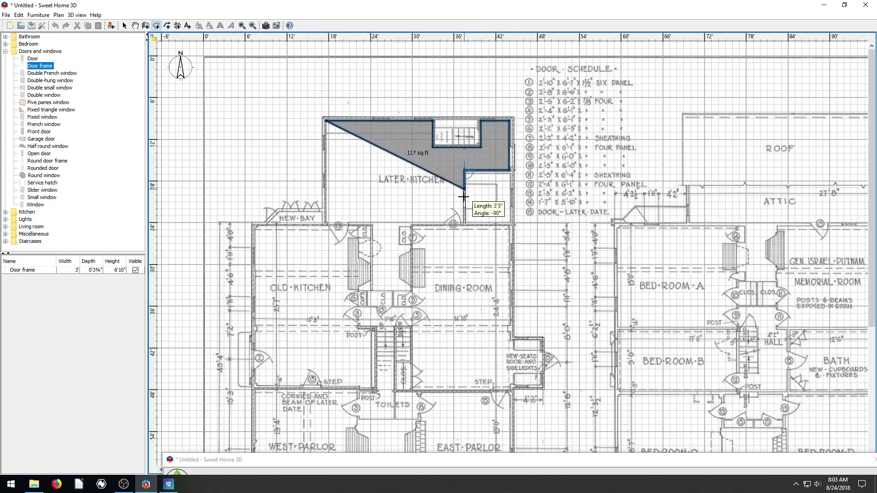
click(464, 224)
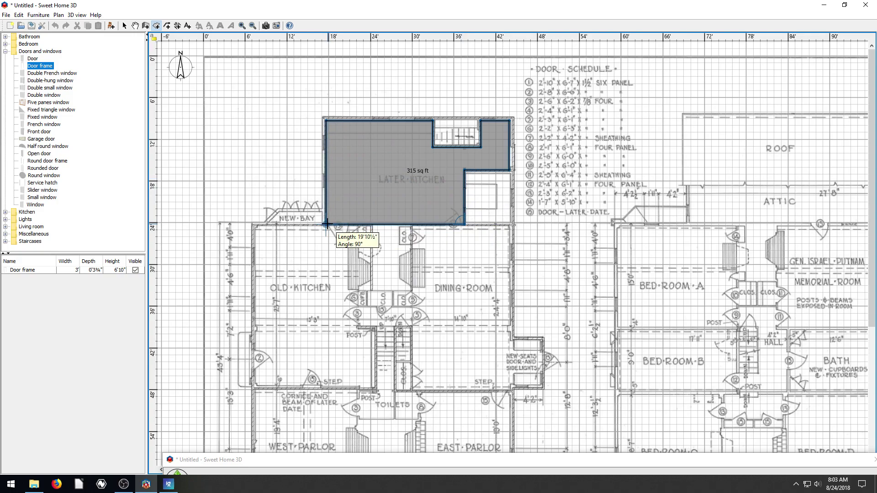
double_click(327, 224)
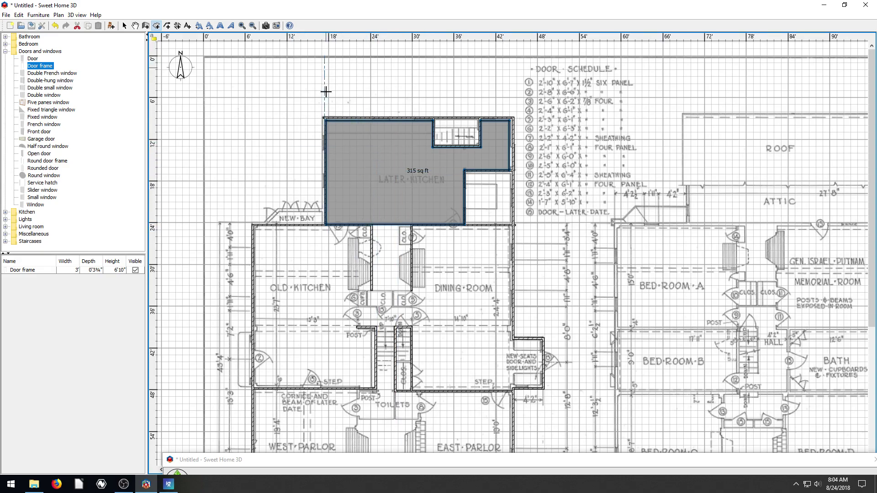
Dimension the Later Kitchen's top wall from corner to corner, showing 27'3"
click(177, 26)
click(323, 116)
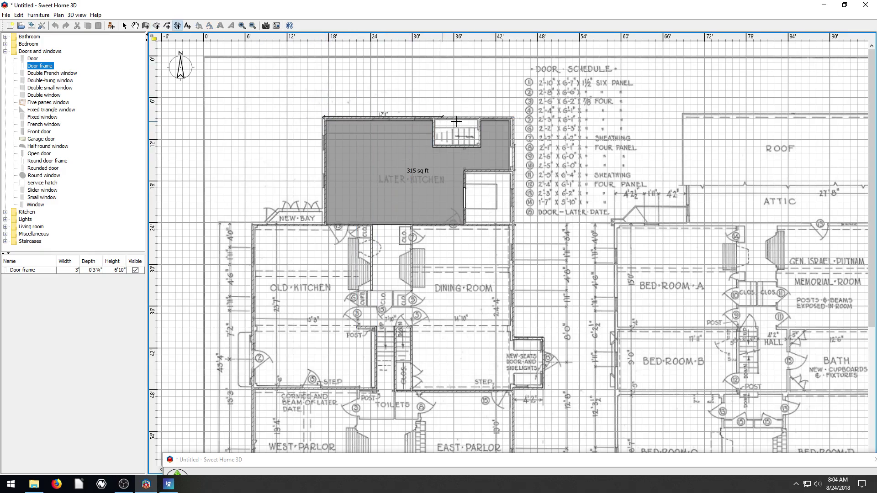
click(512, 118)
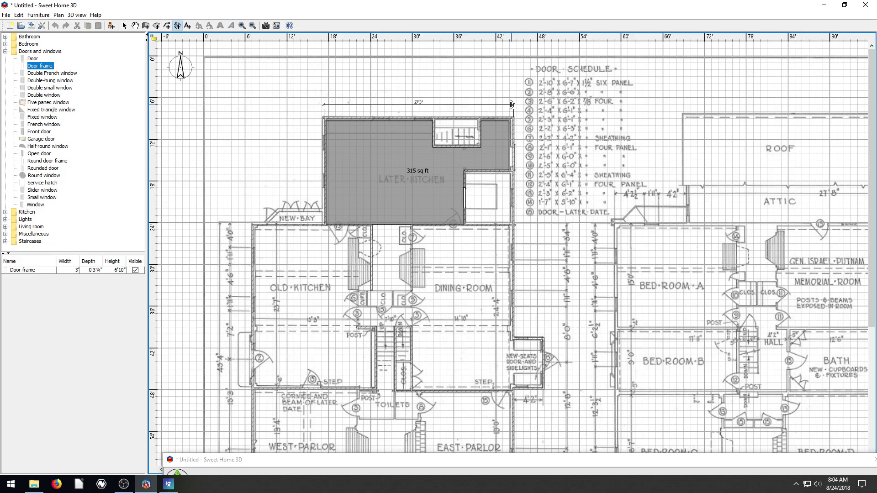
click(512, 104)
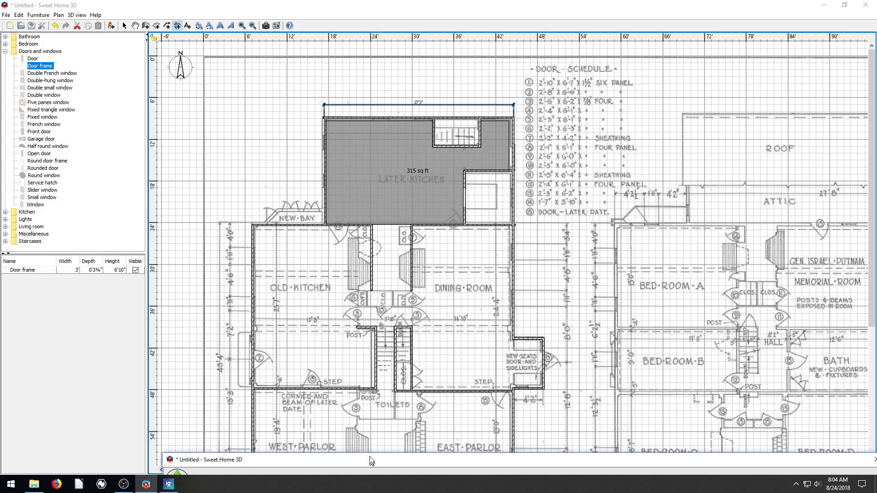
Bring the detached 3D window up, zoom closer over the walls, then lower it
drag(368, 460, 338, 67)
drag(487, 263, 493, 325)
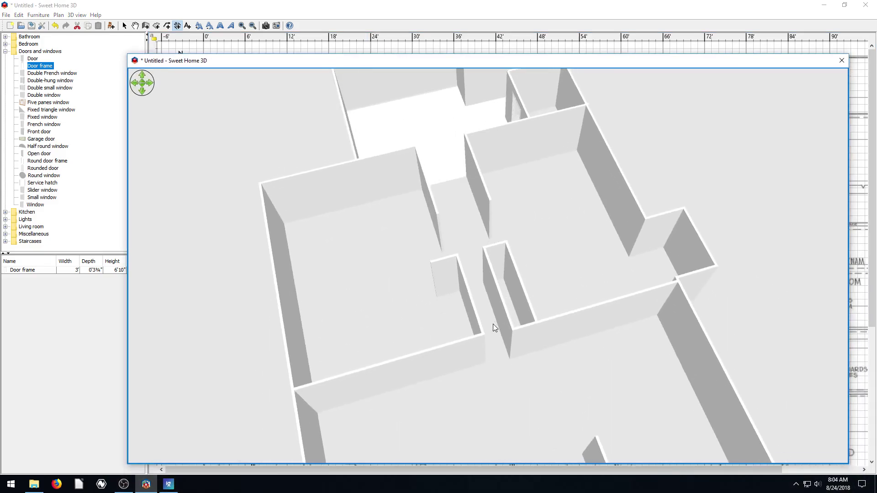
drag(447, 64, 452, 207)
click(402, 137)
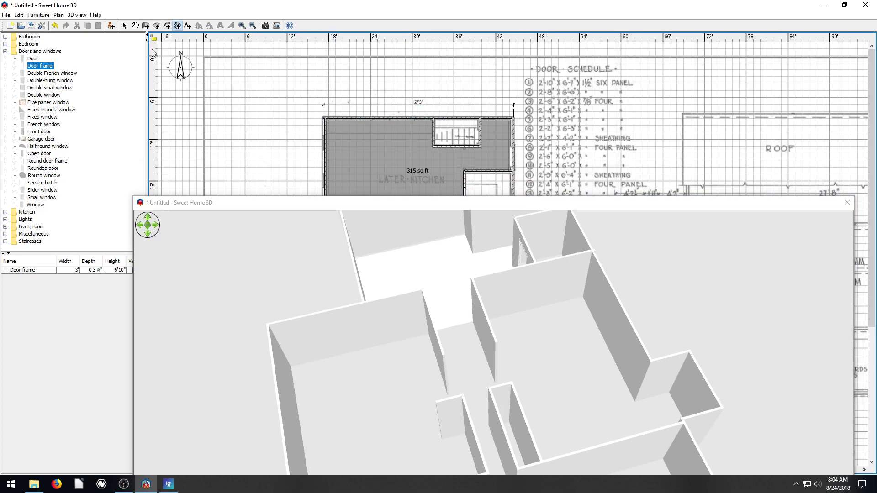
Apply the 'Floor - Grey tiles' texture to the Later Kitchen floor
click(124, 25)
double_click(357, 143)
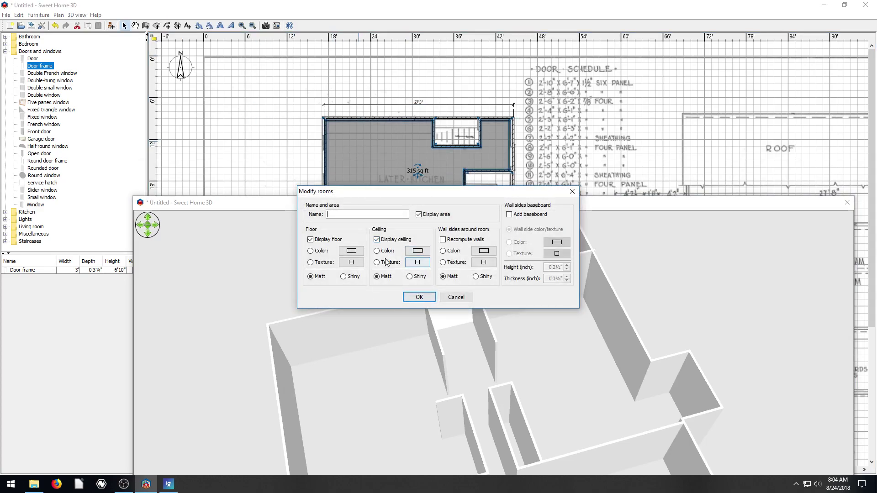
click(352, 262)
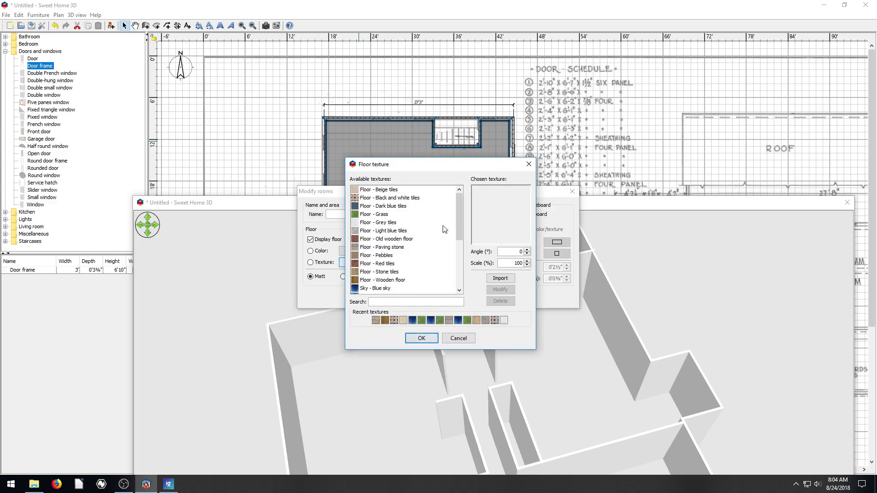
click(389, 198)
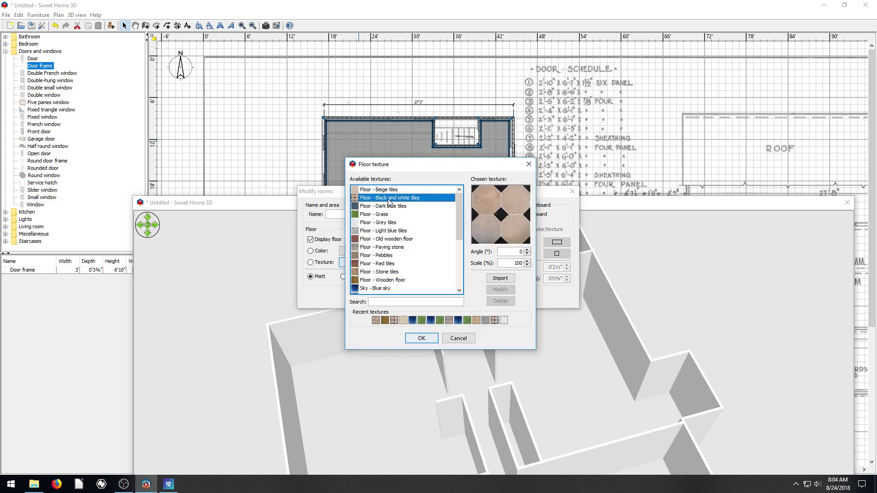
click(385, 223)
click(420, 338)
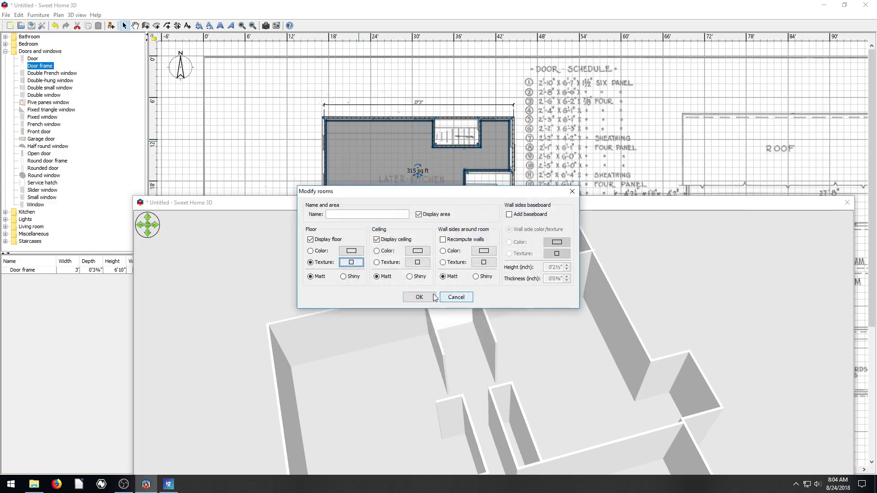
click(432, 298)
drag(445, 323, 305, 341)
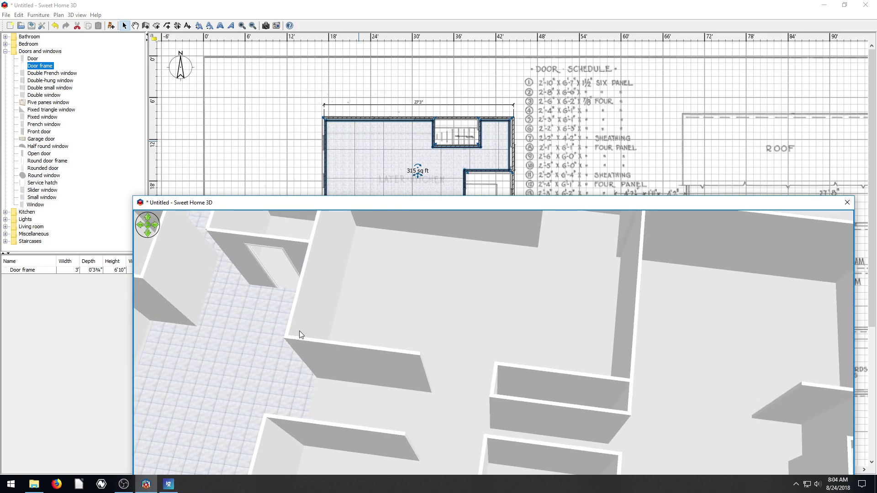
Look around the tiled Later Kitchen in 3D, then drag the 3D window down out of view
drag(300, 331, 519, 292)
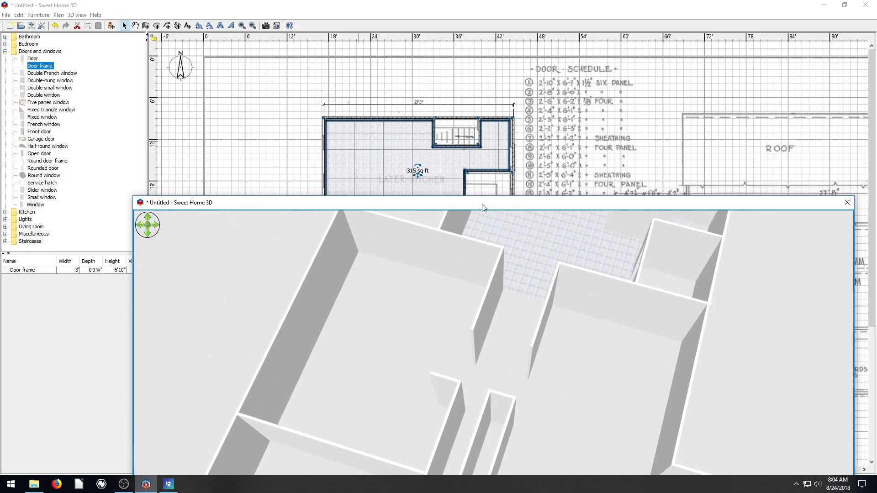
drag(482, 208, 499, 469)
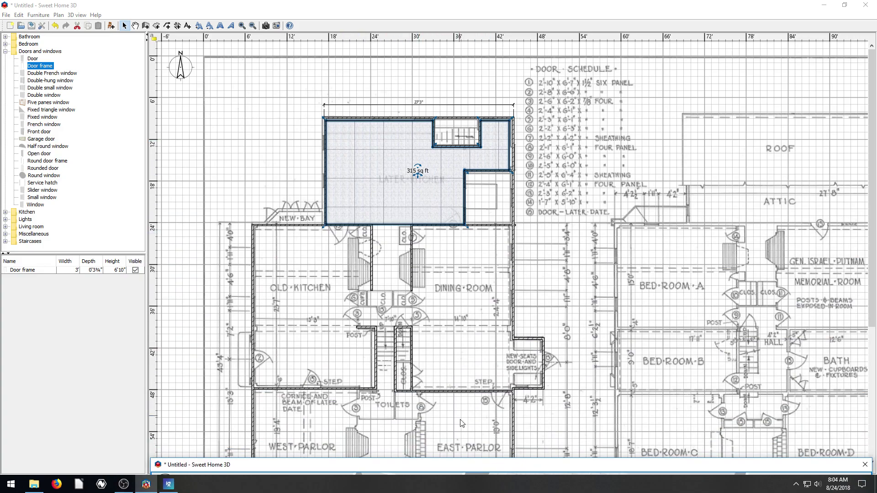
Trace the Old Kitchen as a four-corner 391 sq ft room
scroll(386, 336, down, 5)
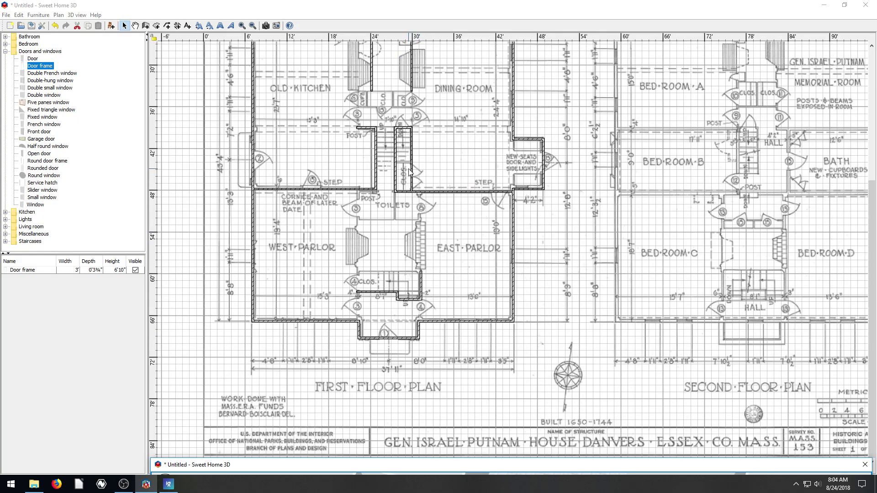
click(408, 198)
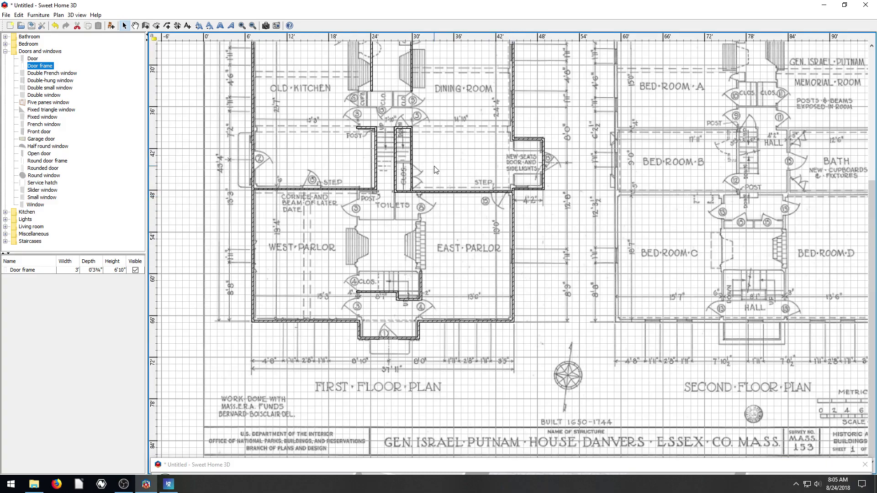
scroll(414, 158, up, 3)
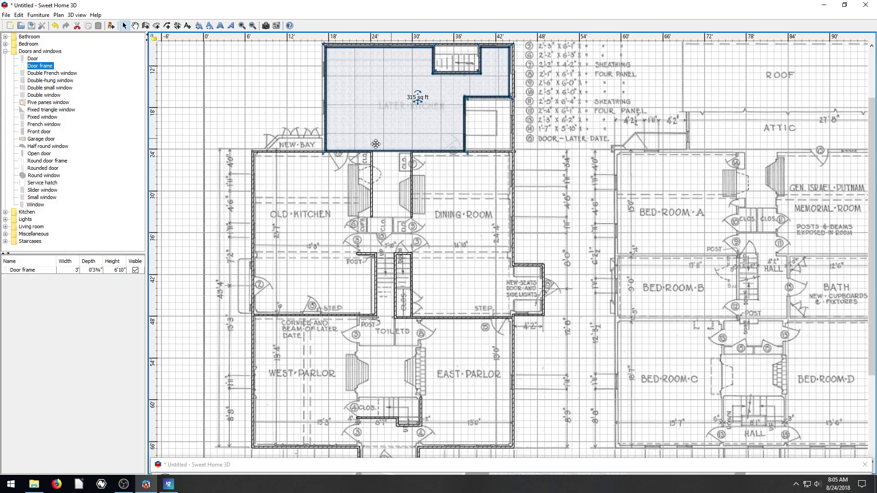
click(156, 25)
click(254, 152)
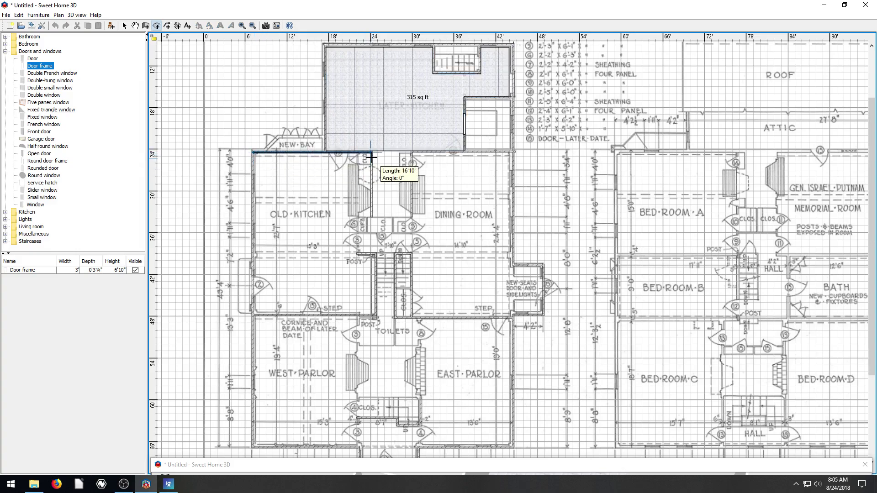
click(371, 153)
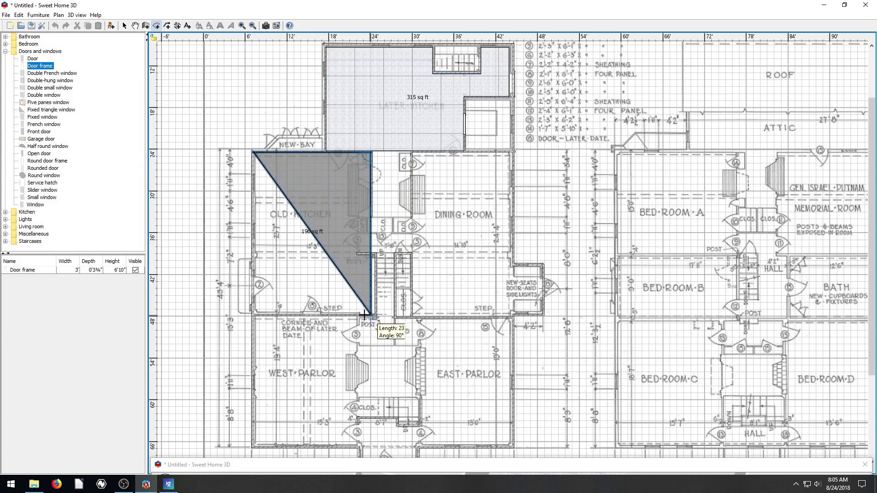
click(371, 314)
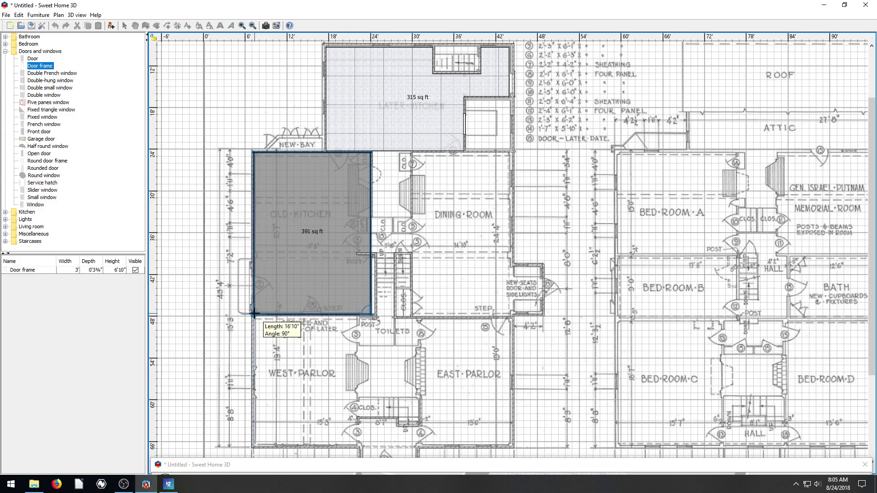
double_click(253, 315)
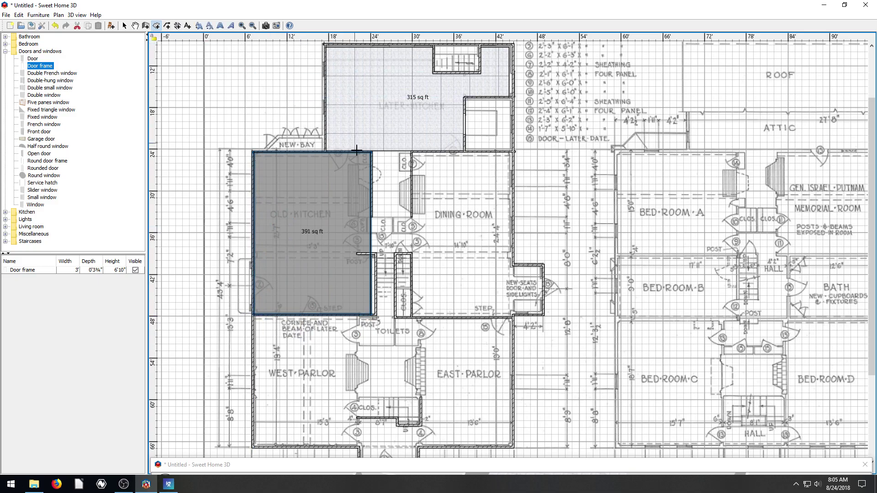
Trace the stepped Dining Room outline as a 353 sq ft room
key(ctrl+shift+w)
click(412, 154)
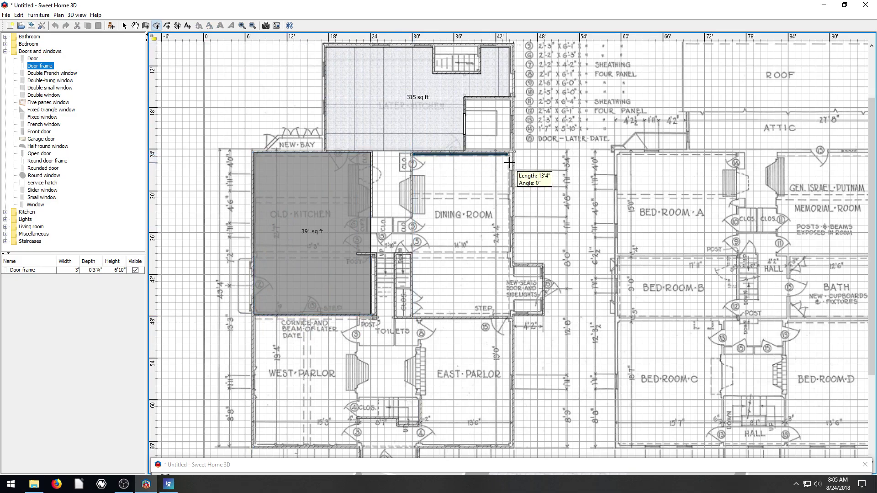
click(513, 155)
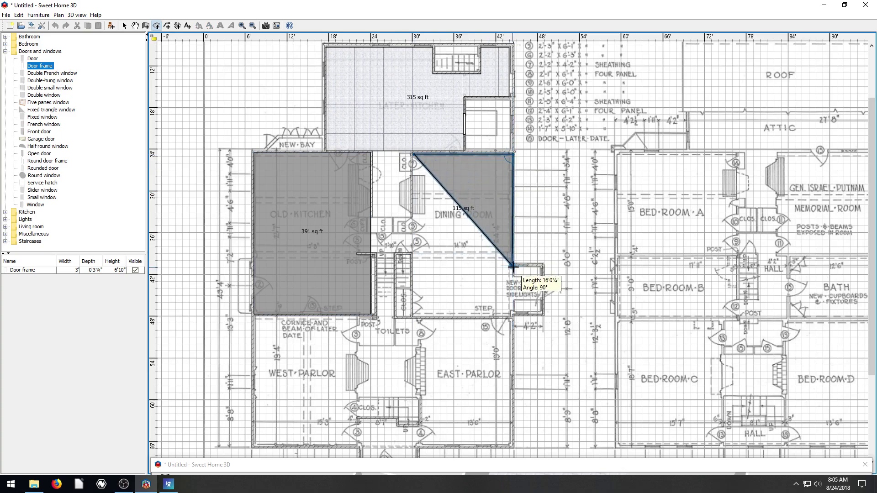
click(512, 265)
click(539, 265)
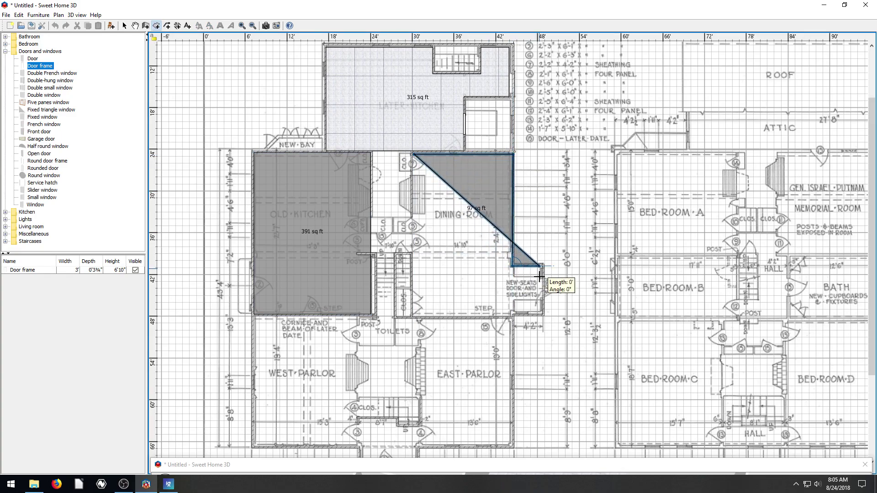
click(540, 314)
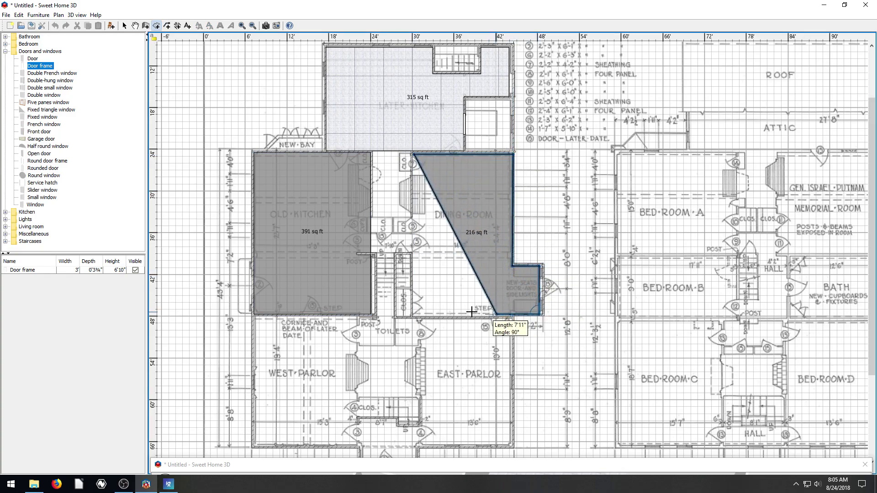
double_click(413, 315)
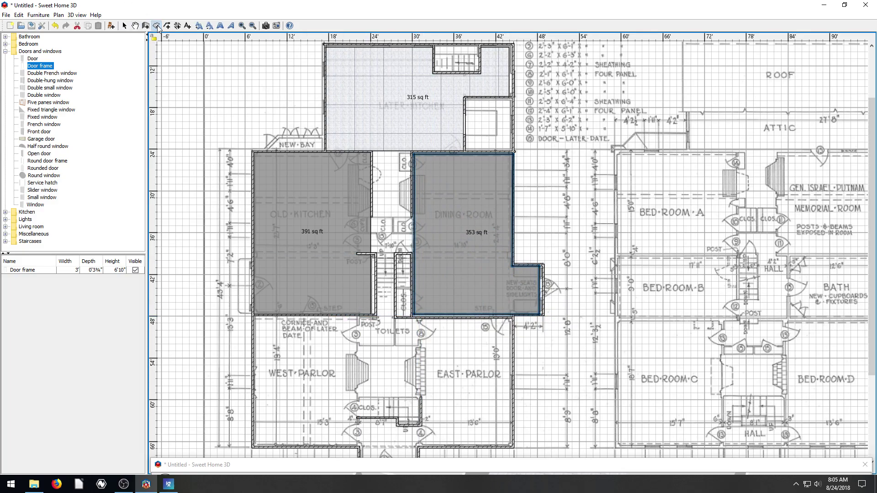
Trace the West Parlor as a 270 sq ft room
scroll(332, 275, down, 3)
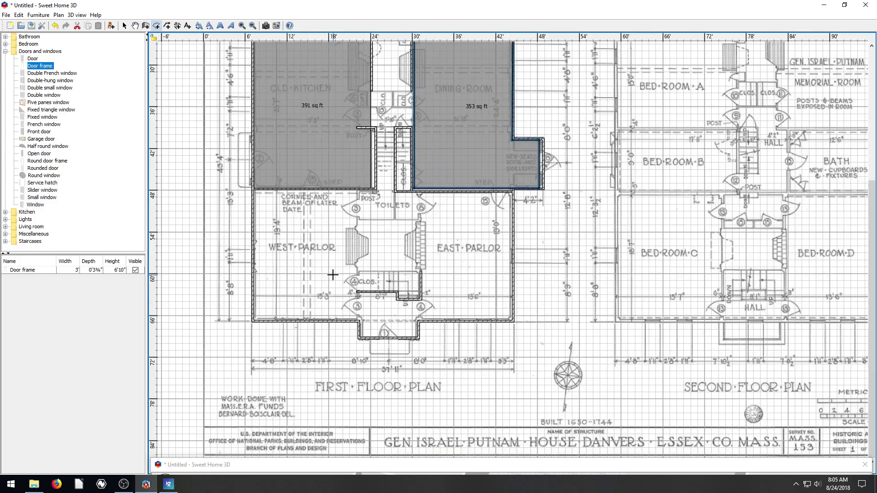
click(256, 191)
click(357, 191)
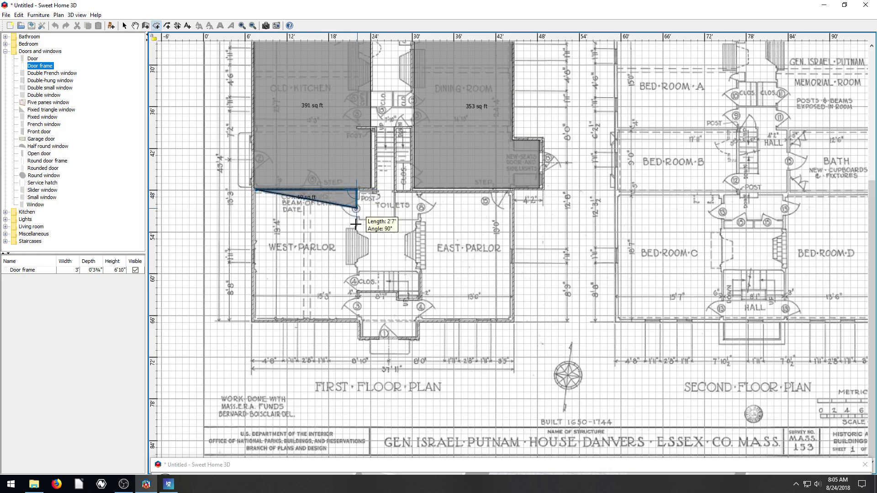
click(353, 320)
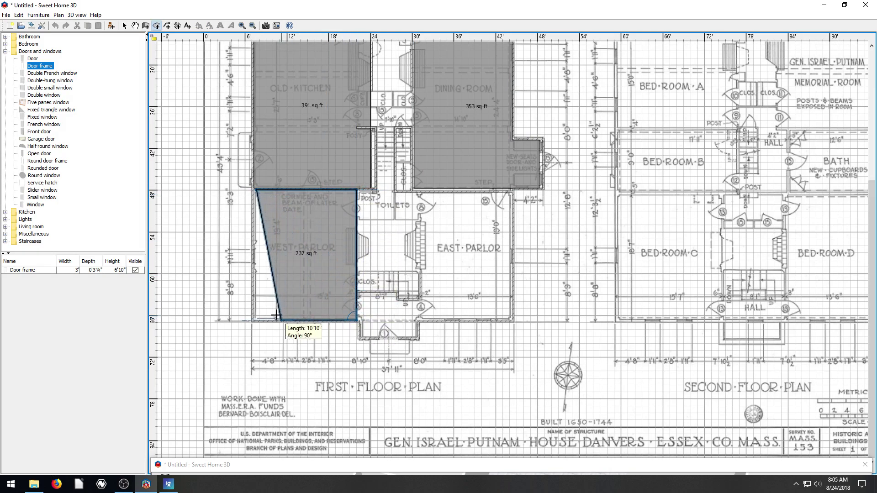
double_click(255, 317)
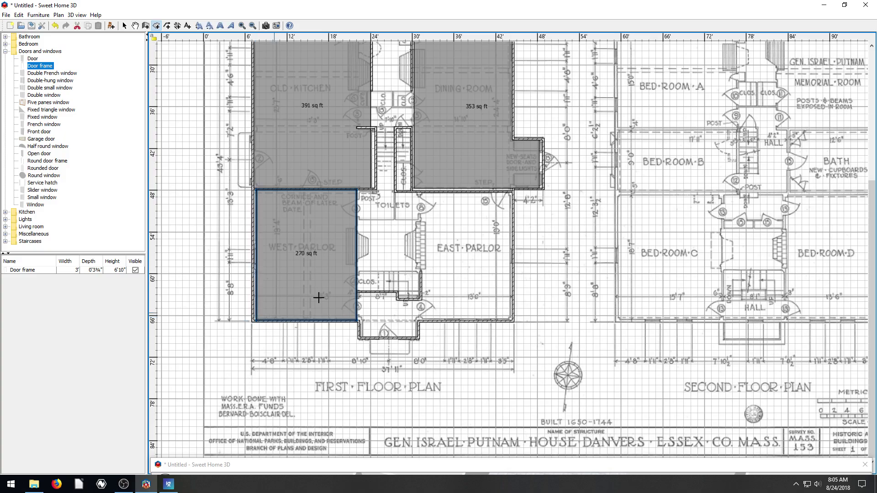
Trace the East Parlor as a 229 sq ft room
click(421, 195)
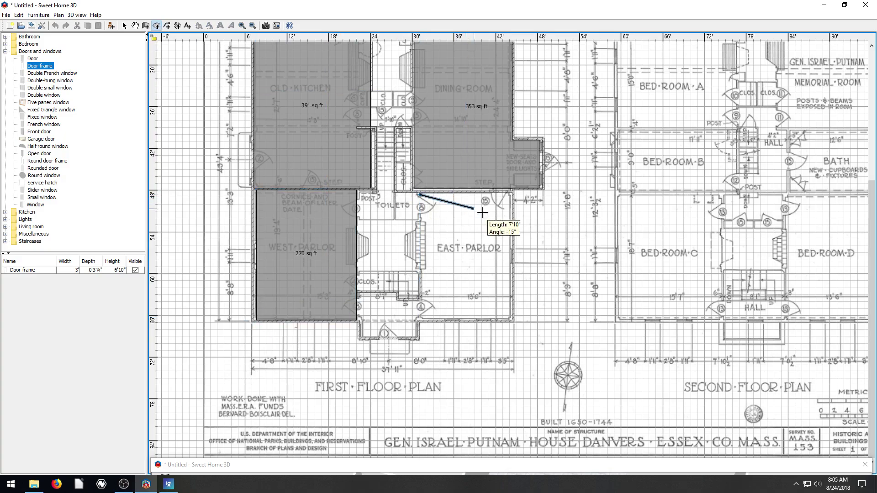
click(511, 195)
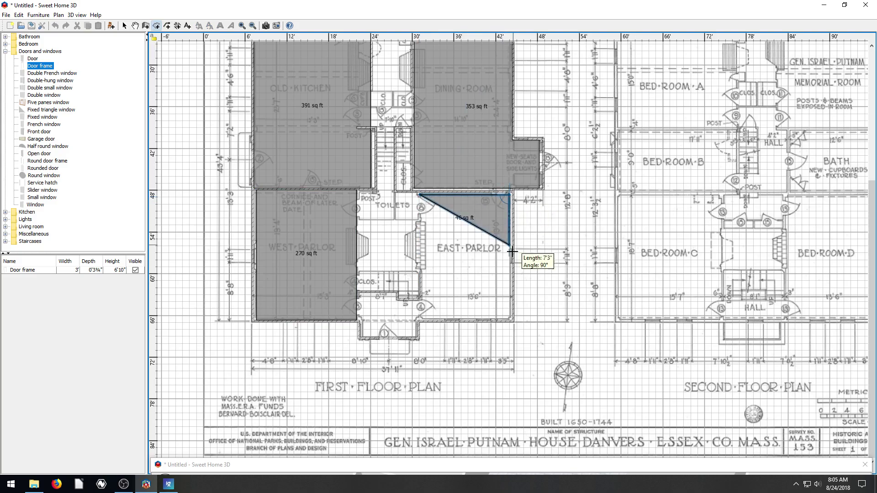
click(509, 320)
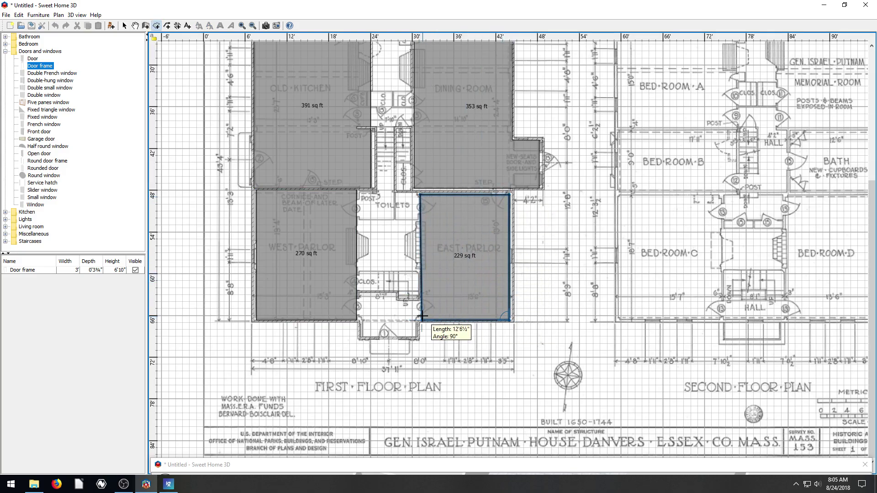
double_click(425, 316)
scroll(413, 211, up, 3)
scroll(412, 211, down, 9)
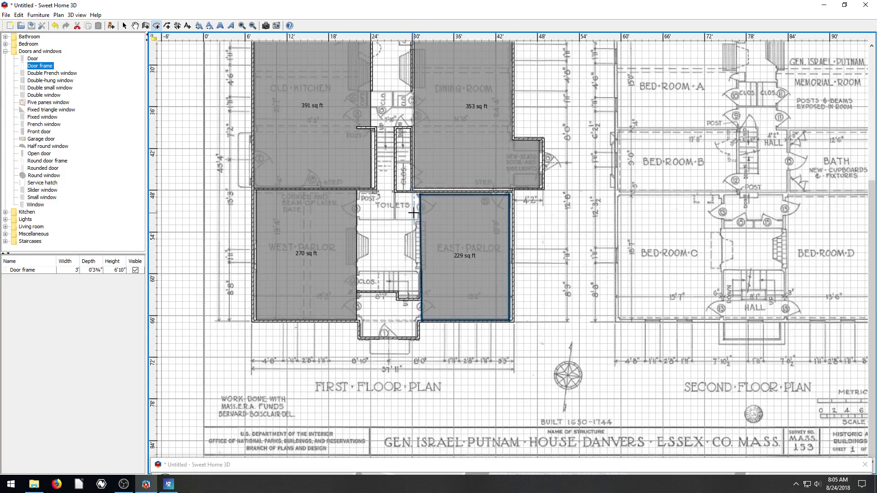
scroll(412, 246, up, 15)
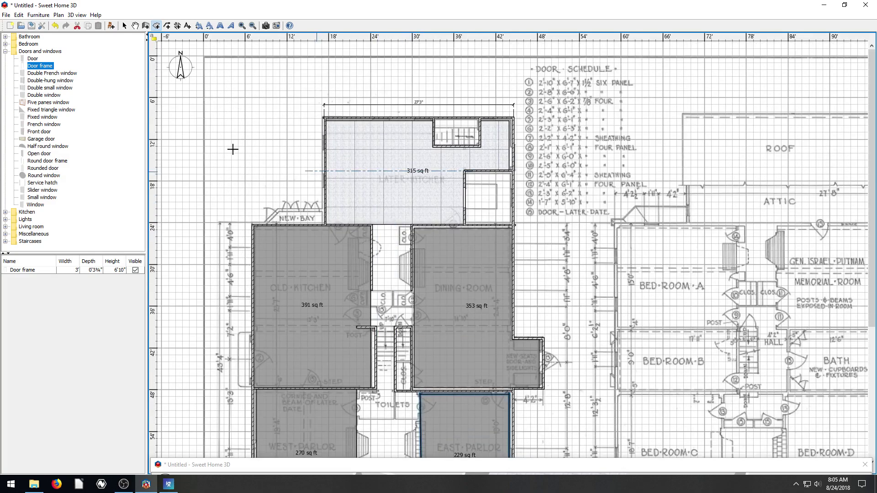
Place a Door in the Old Kitchen's top wall, trying Mirrored shape and then turning it back off
drag(33, 60, 330, 231)
double_click(340, 225)
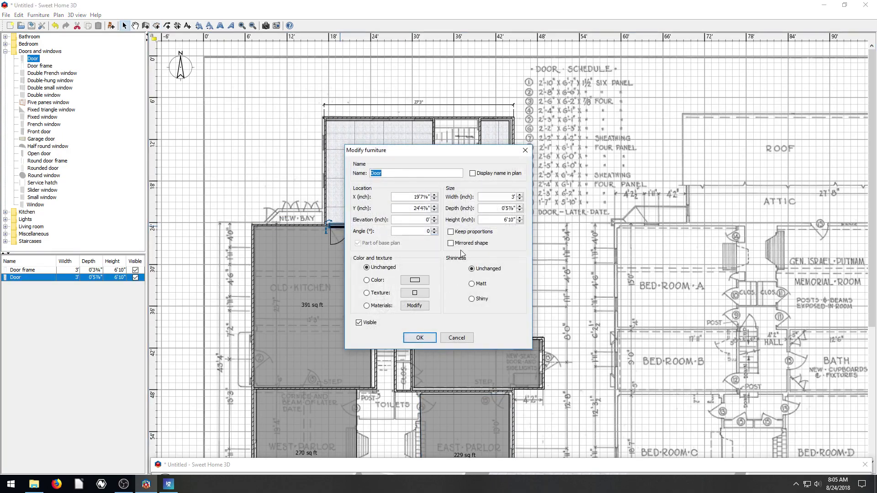
click(451, 243)
click(419, 339)
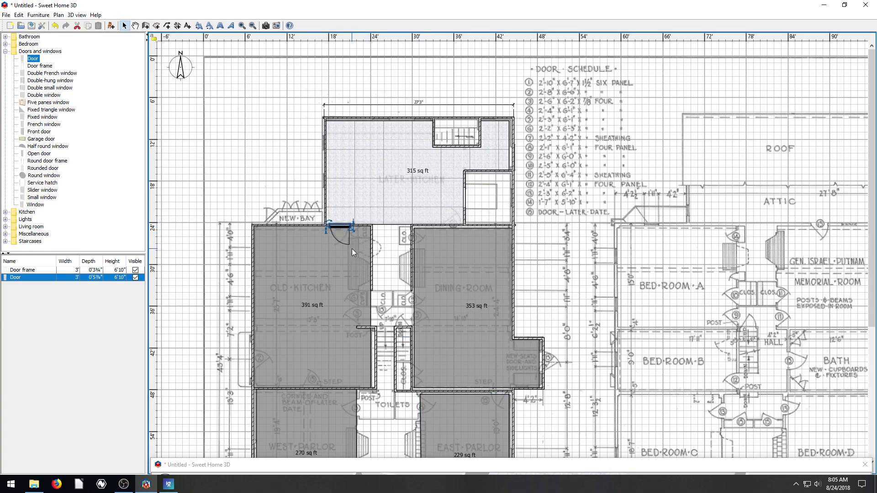
double_click(341, 226)
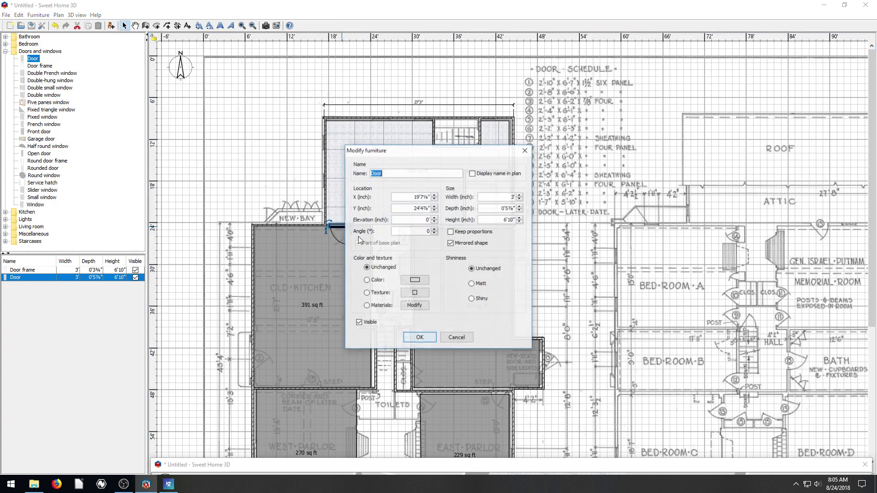
click(451, 243)
click(420, 338)
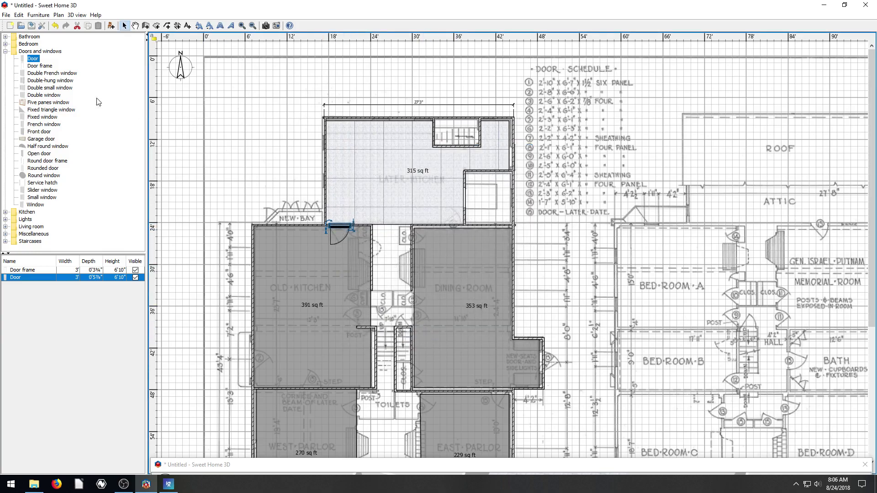
Add a second Door at the top of the hall beside the Dining Room
drag(37, 59, 410, 228)
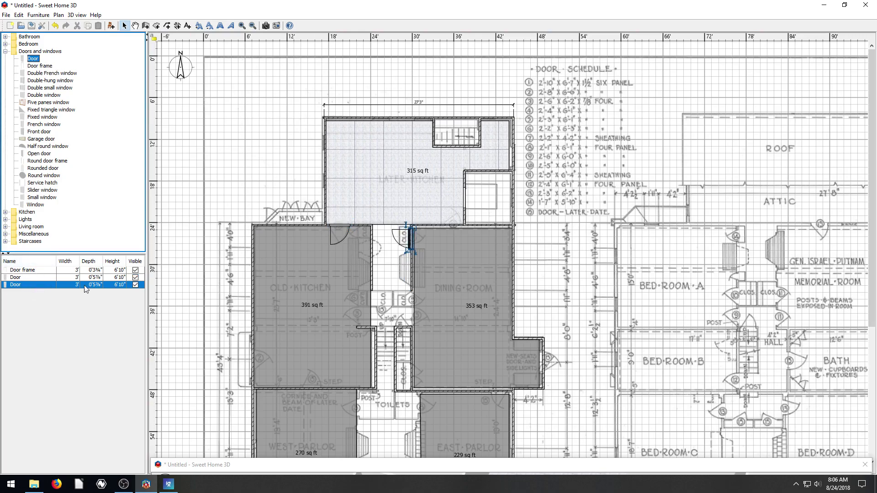
scroll(440, 270, down, 3)
scroll(361, 253, down, 5)
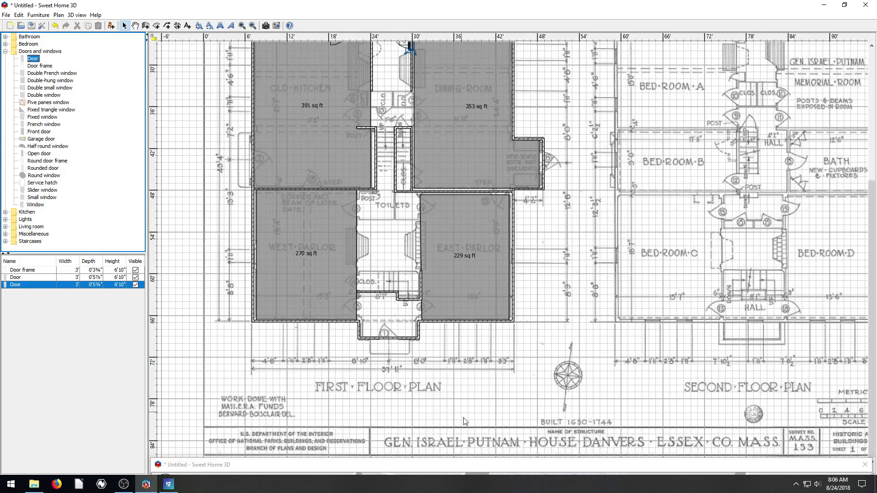
drag(467, 467, 414, 58)
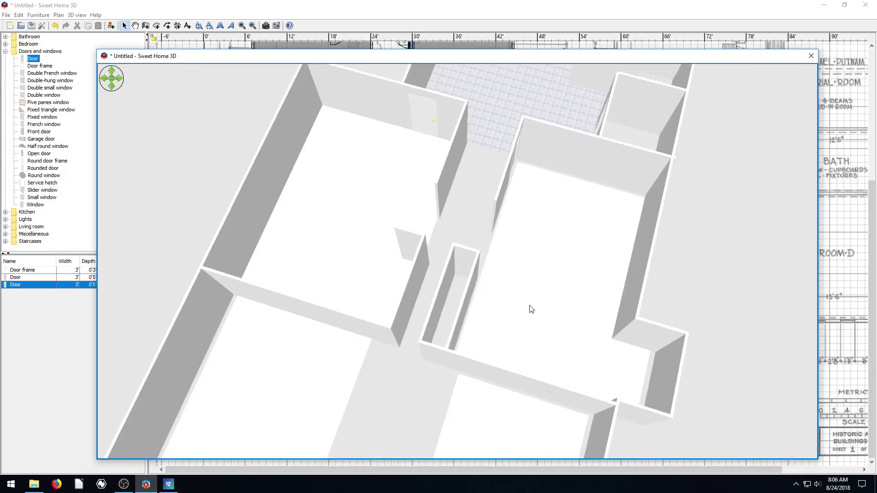
drag(531, 309, 394, 199)
drag(396, 232, 394, 292)
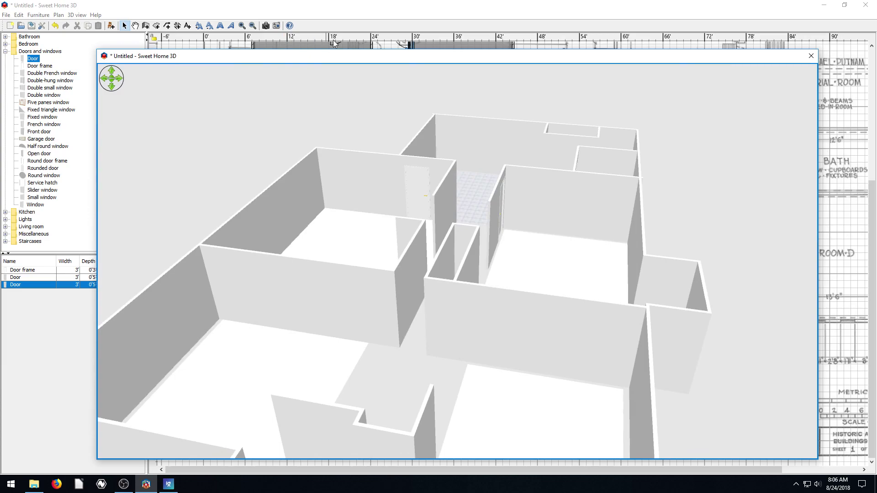
click(351, 12)
drag(412, 60, 437, 421)
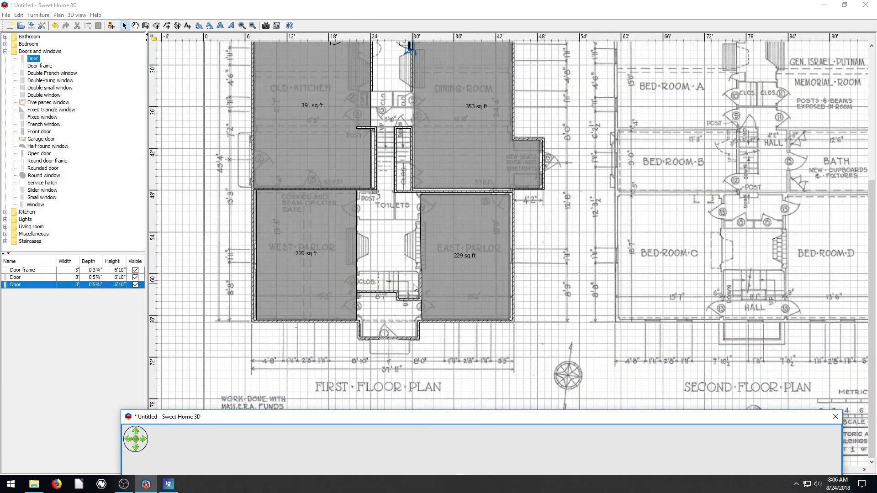
Place a 3'-wide Window in the Later Kitchen's top wall
scroll(410, 155, up, 5)
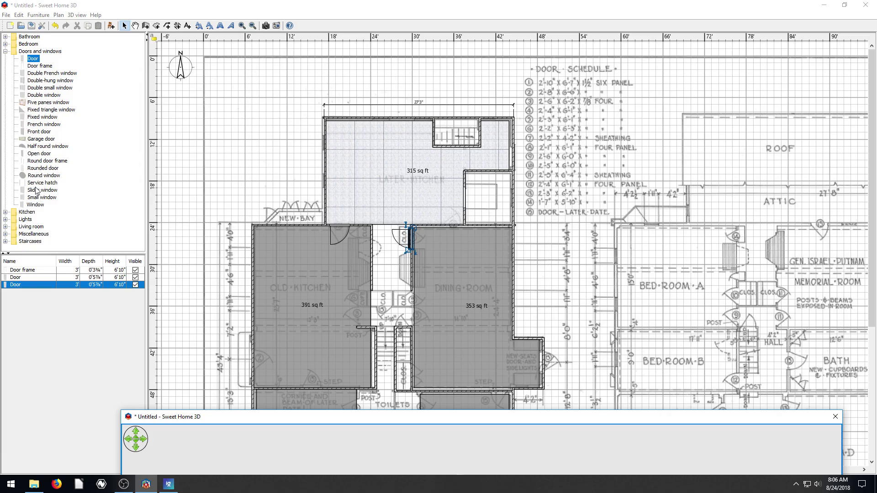
drag(35, 205, 392, 114)
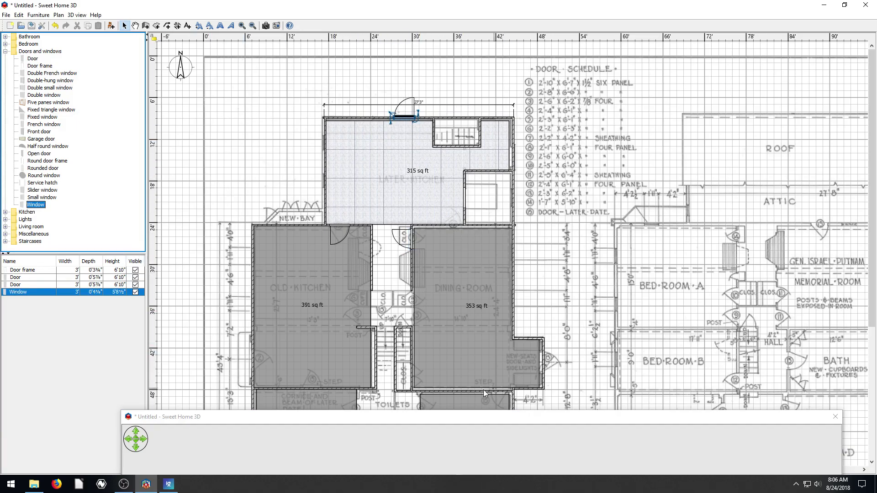
Move the 3D view up over the plan, zoom it, and bring up its Aerial view / Virtual visit menu
drag(470, 418, 481, 64)
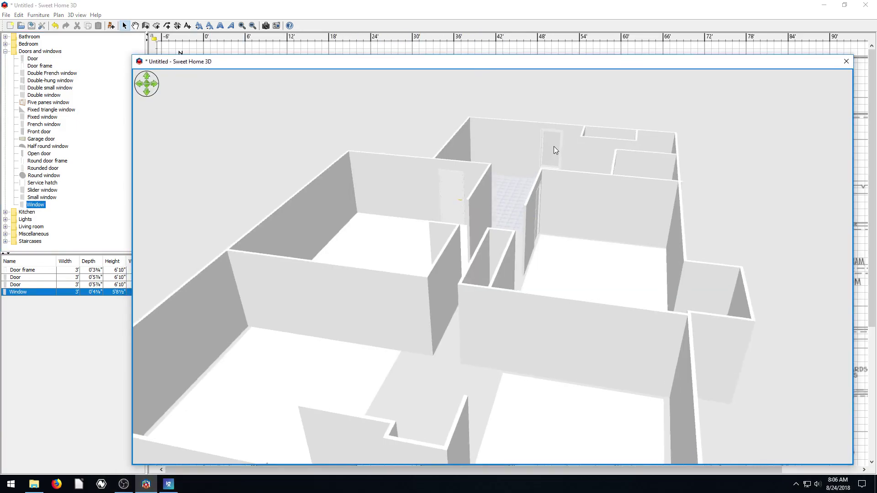
scroll(553, 146, up, 6)
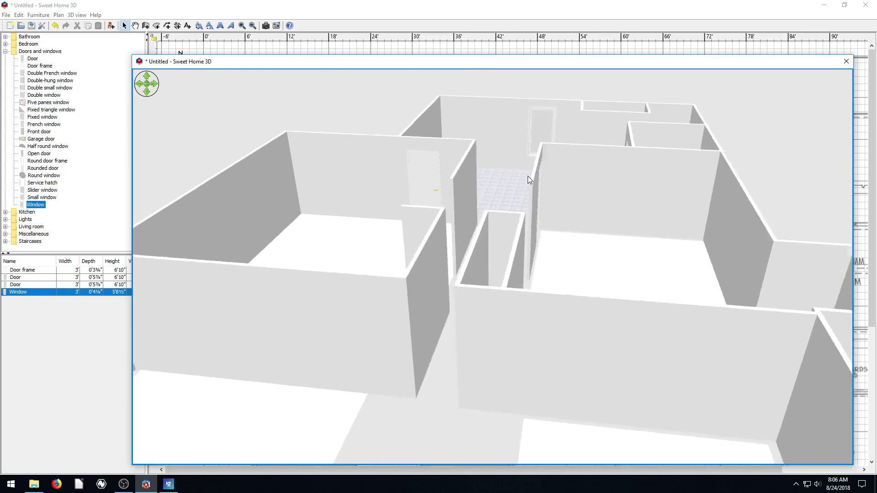
scroll(550, 174, down, 5)
scroll(542, 283, down, 3)
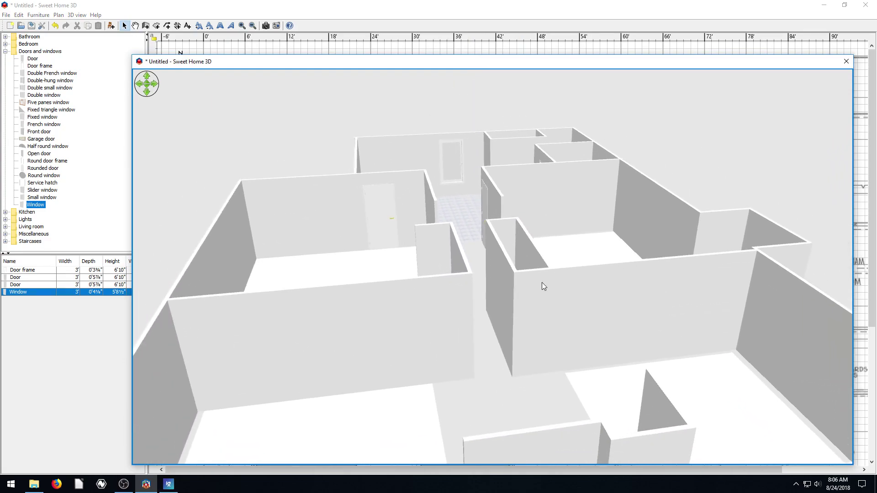
scroll(542, 283, down, 1)
right_click(533, 289)
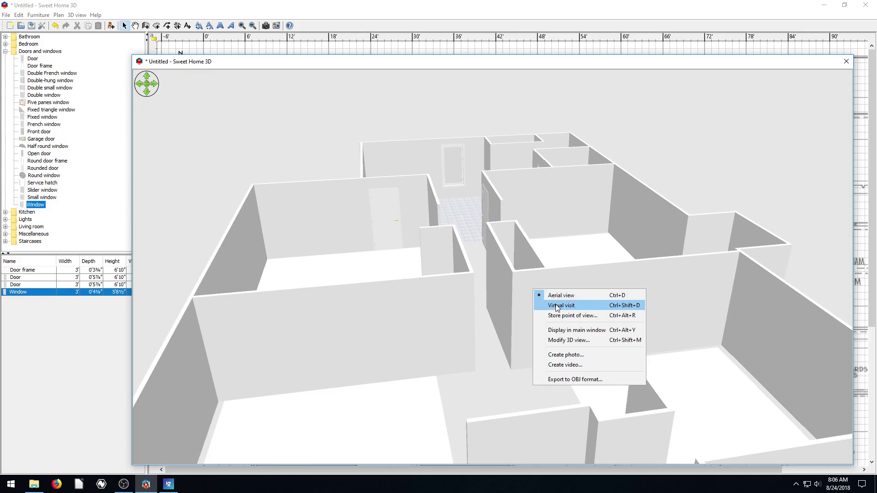
Switch the 3D view to Virtual visit and turn the visitor around near the walls
click(556, 307)
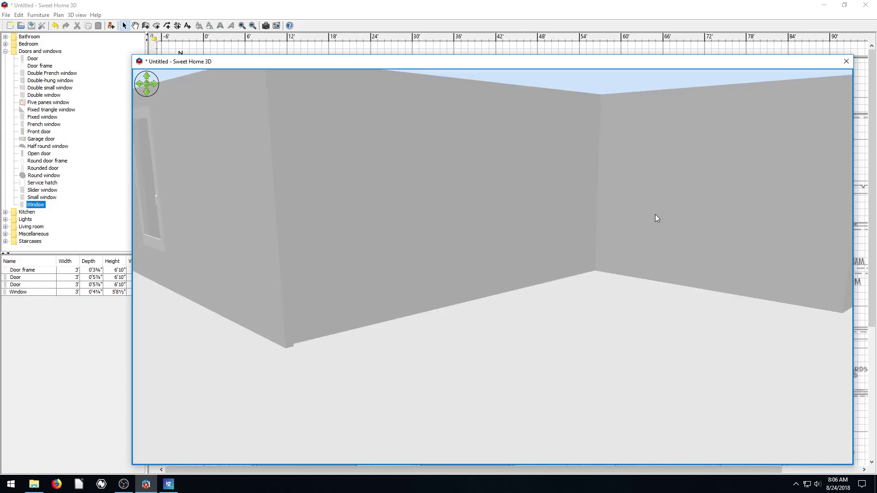
key(Left)
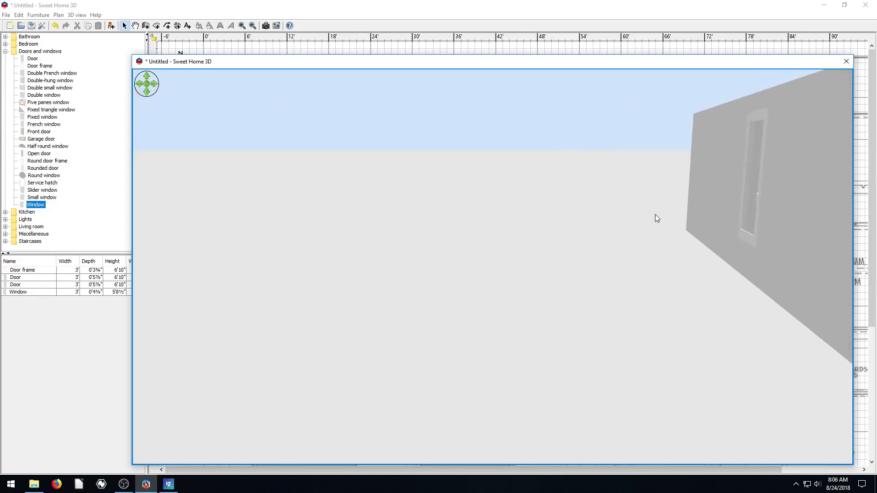
key(Right)
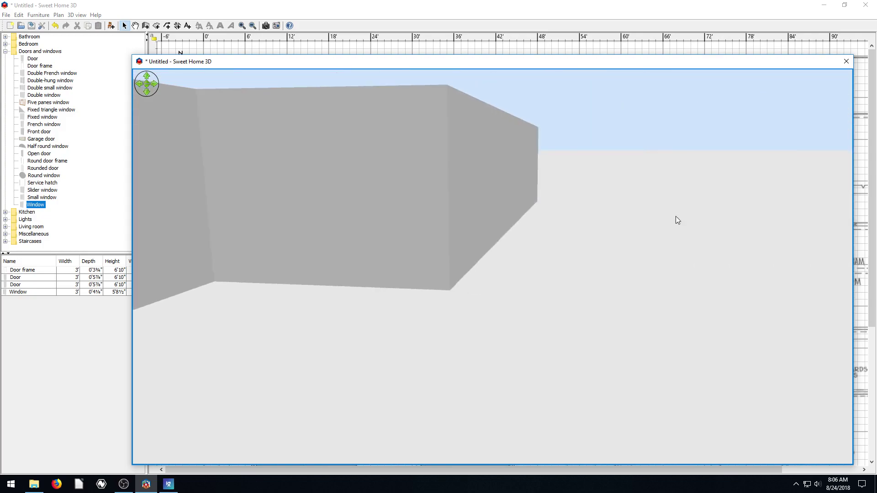
key(Up)
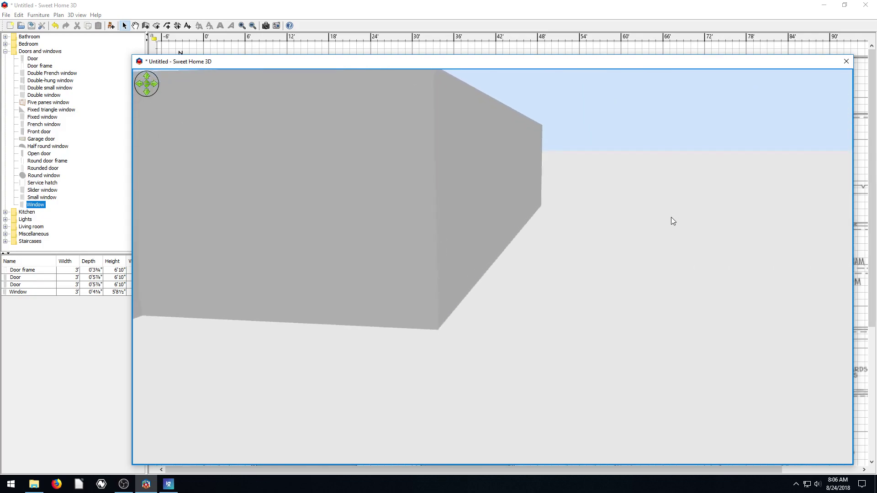
key(Left)
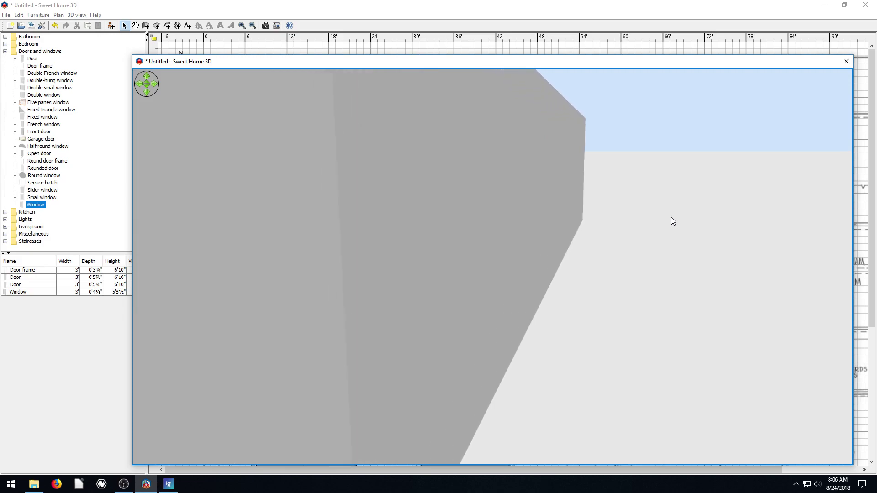
key(Left)
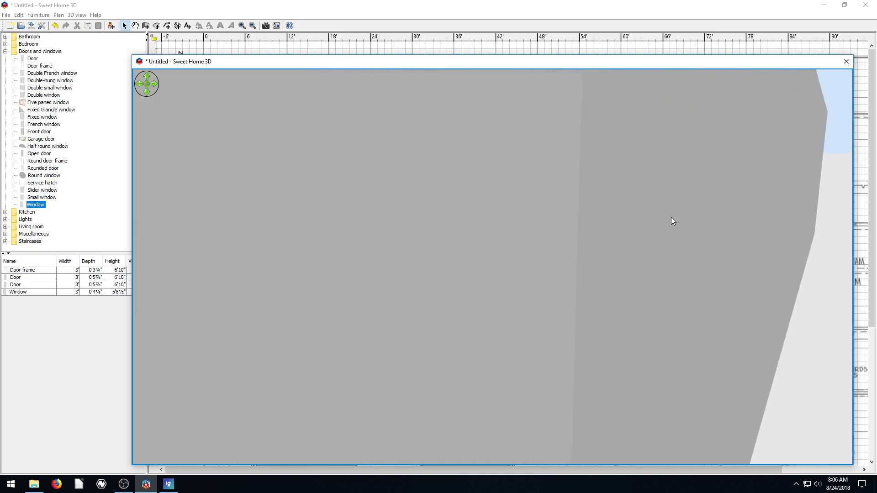
key(Left)
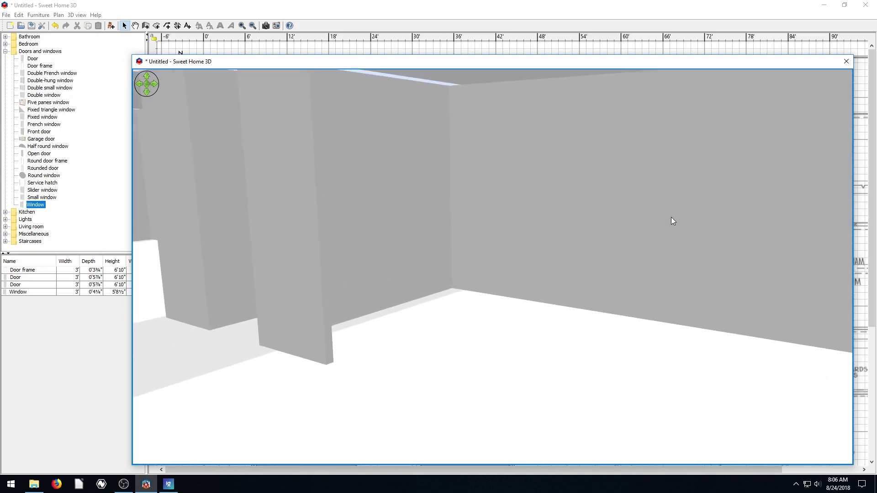
key(Left)
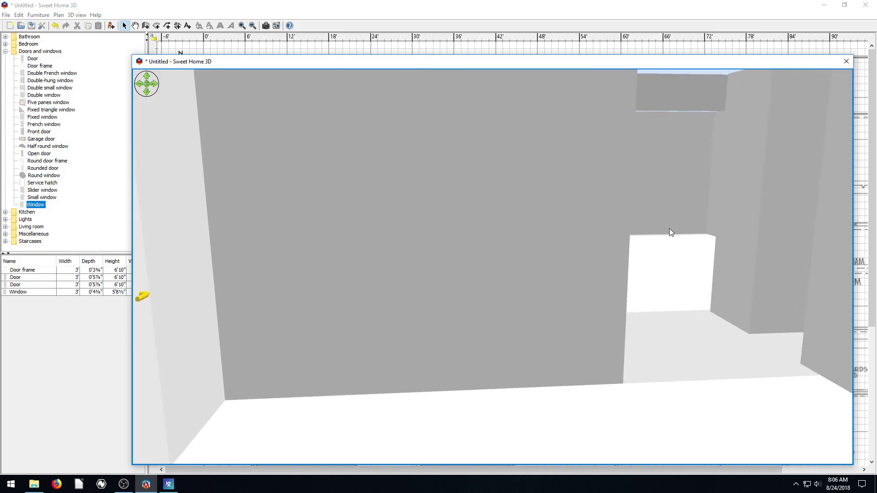
Walk the visitor through the doorway into the room, looking around at walls and floor
drag(670, 229, 720, 224)
key(Left)
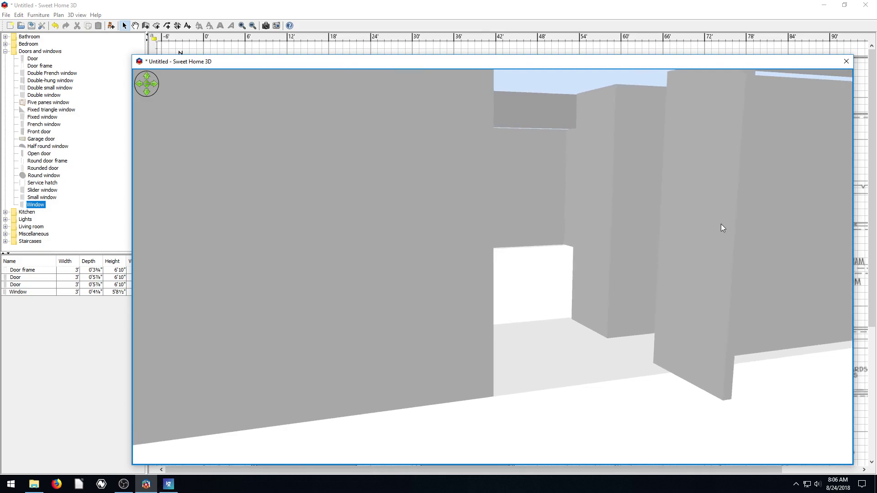
key(Up)
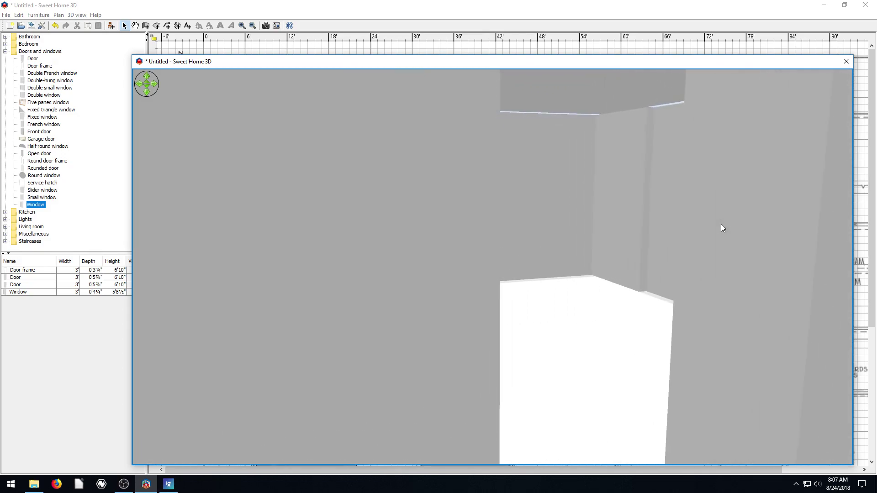
key(Up)
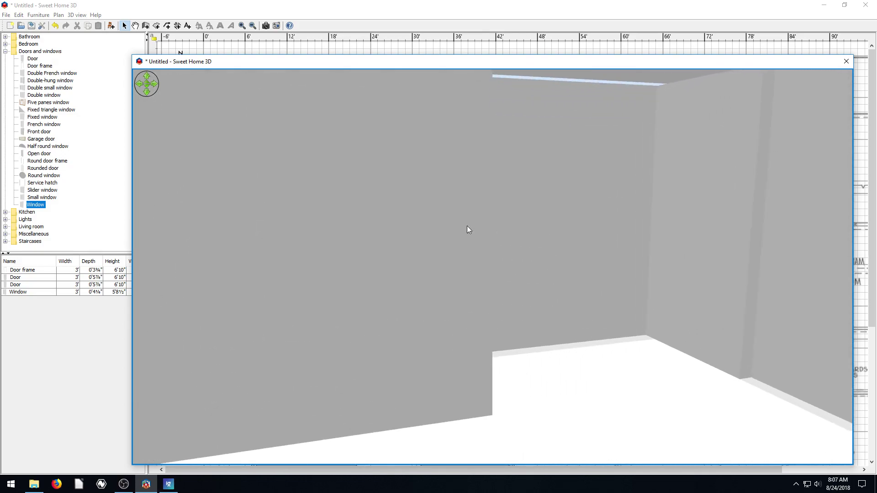
drag(467, 226, 254, 196)
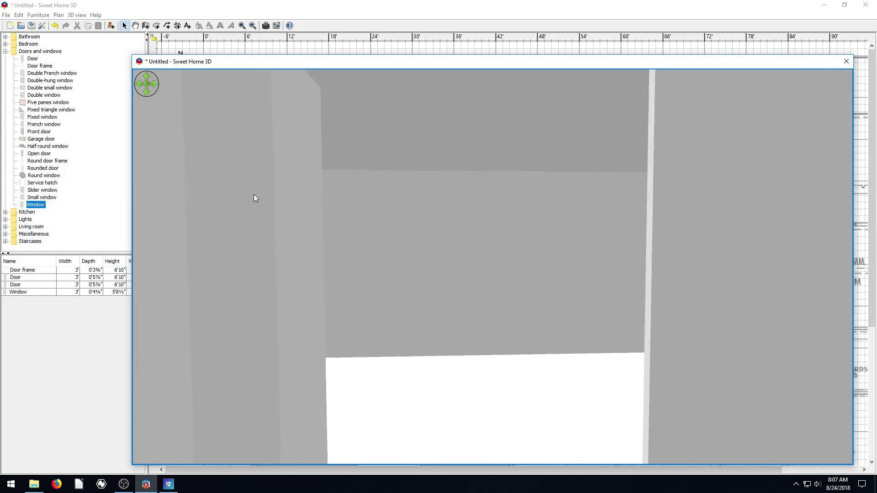
key(Up)
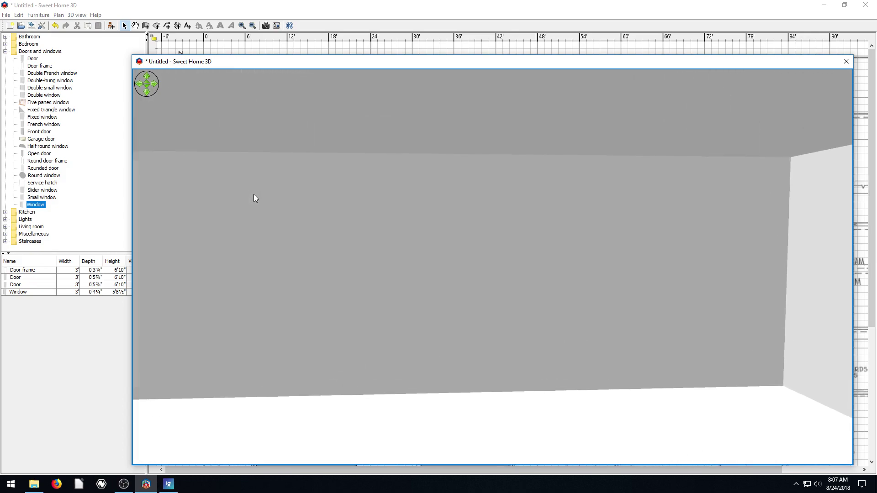
drag(594, 215, 400, 202)
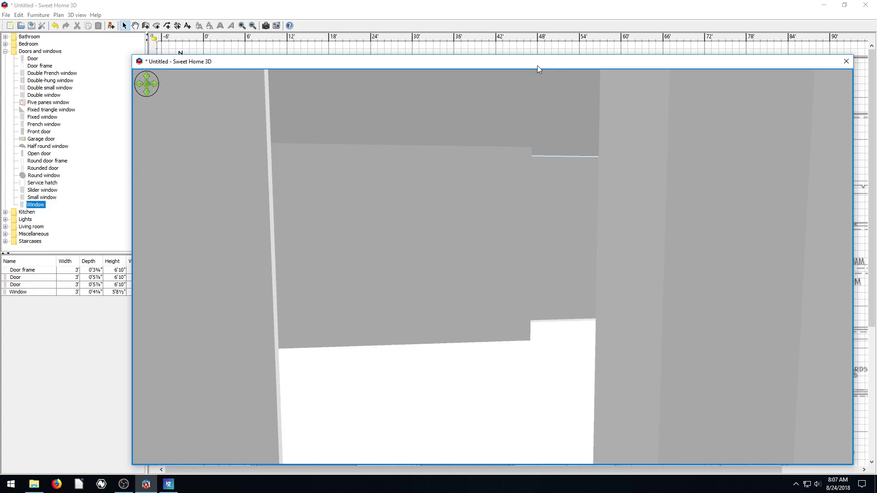
Move the 3D window down and scroll the plan up to the DOOR SCHEDULE heading and compass
drag(537, 65, 571, 439)
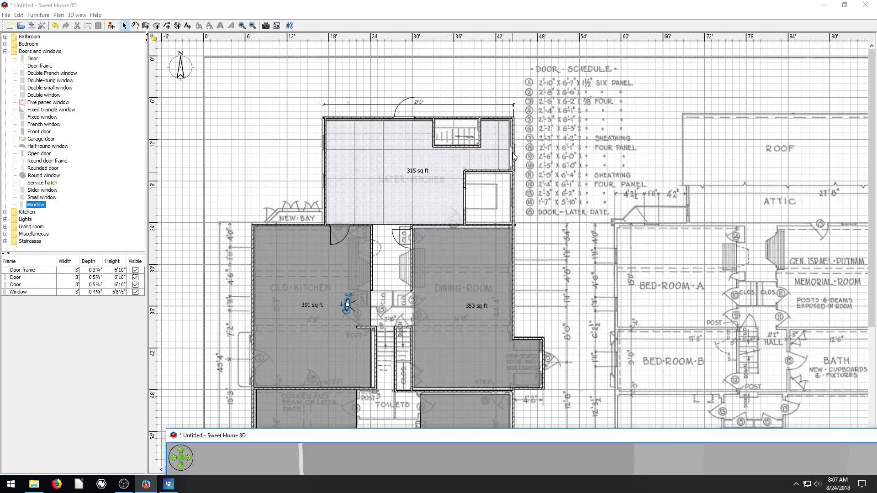
click(508, 6)
scroll(500, 209, down, 2)
scroll(499, 210, up, 2)
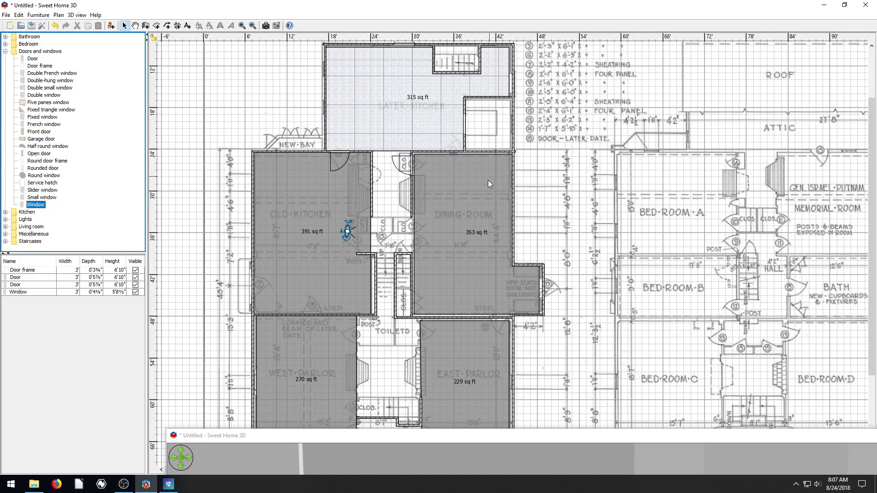
scroll(579, 104, up, 3)
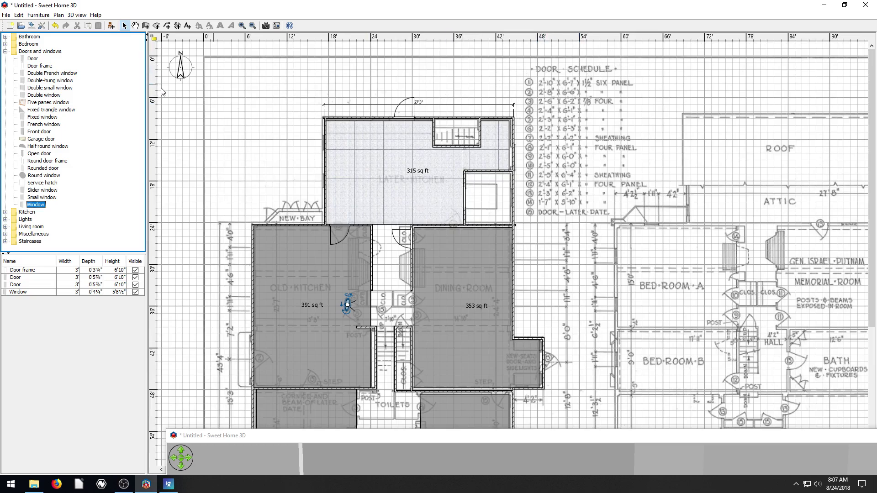
Add a 'Door Schedule' text label above the schedule and enlarge it three sizes
click(187, 26)
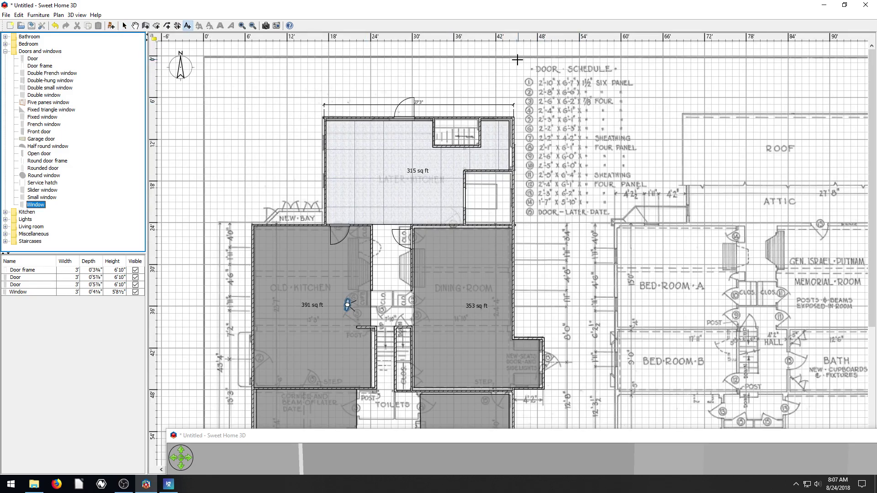
click(534, 68)
text(Do)
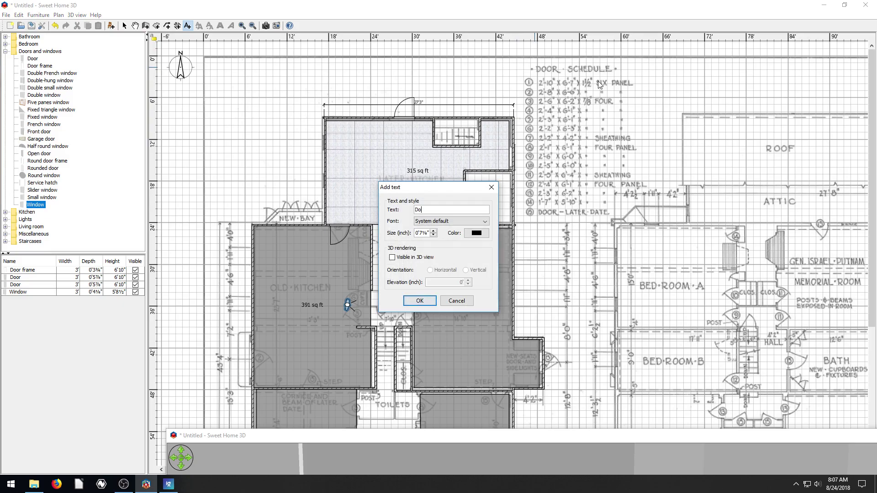
text(or Schedule)
click(422, 301)
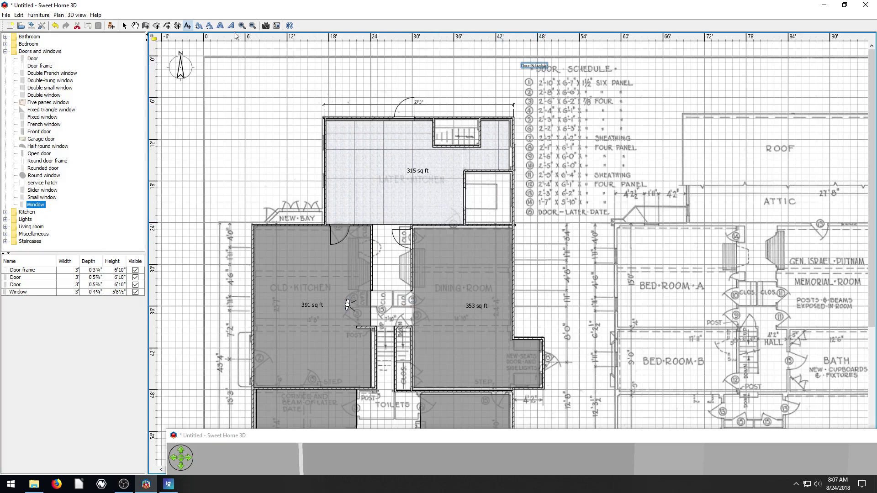
click(200, 26)
click(200, 26)
click(199, 25)
click(199, 25)
click(200, 25)
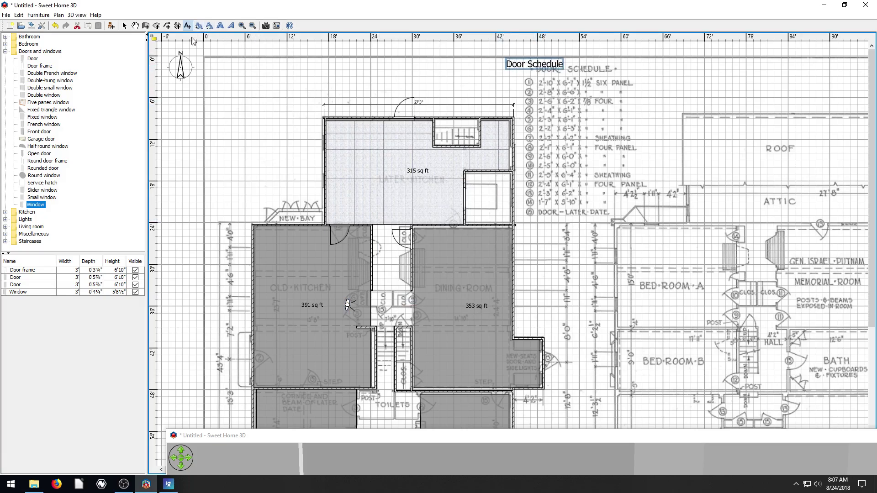
Align the label over the schedule heading and add Doors to the Later Kitchen and Dining Room west walls
click(124, 25)
drag(521, 70, 572, 75)
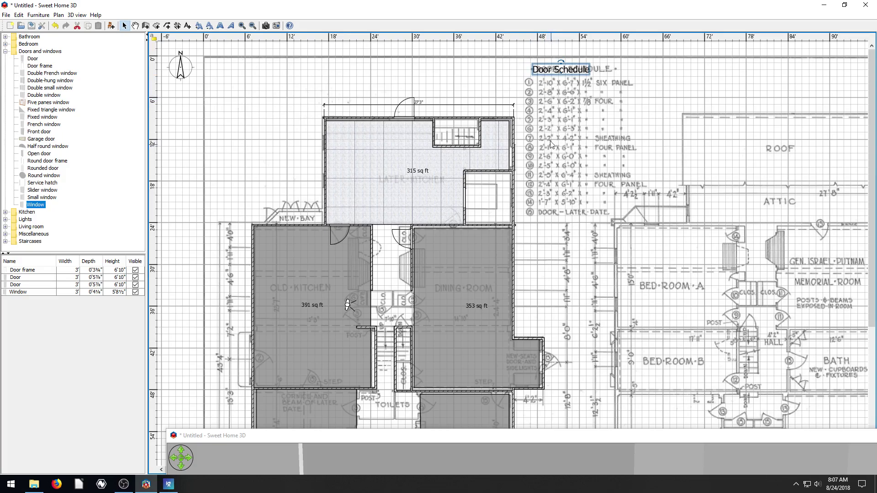
drag(33, 58, 301, 151)
drag(34, 59, 402, 270)
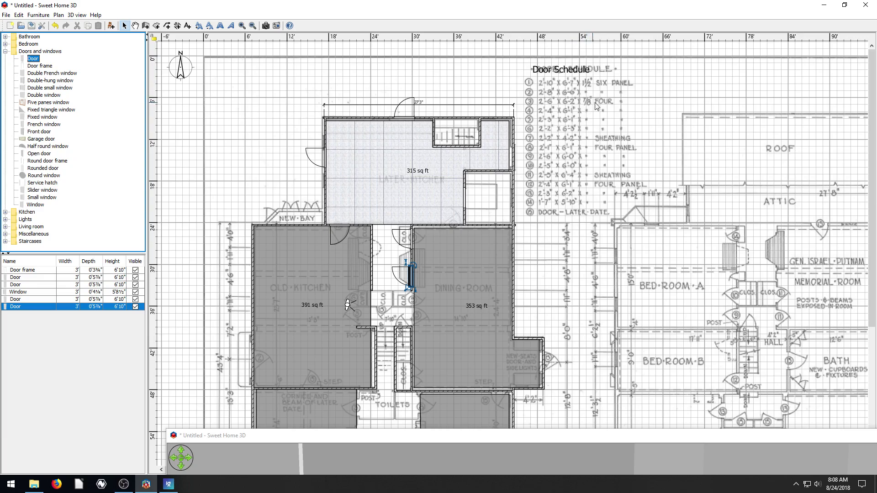
Check the new hall door's dimensions without changing them, then scroll to the full first floor
double_click(402, 272)
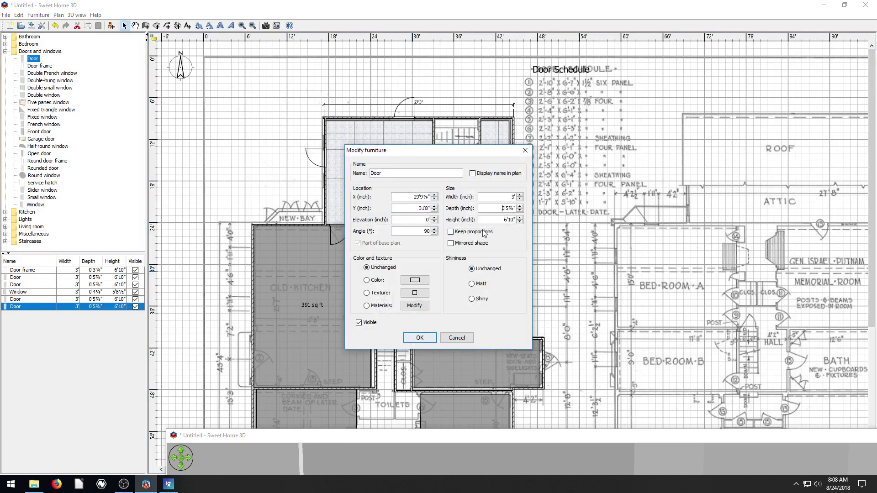
click(457, 338)
scroll(502, 337, down, 5)
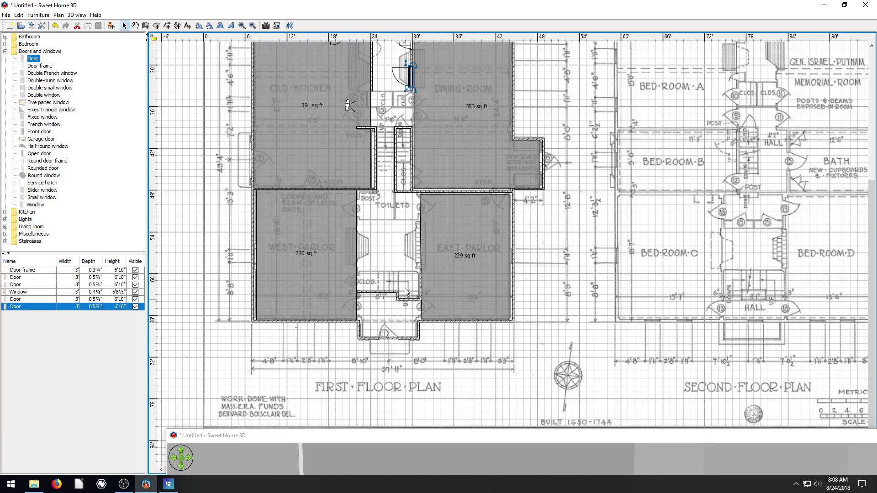
drag(581, 437, 522, 41)
drag(753, 51, 725, 454)
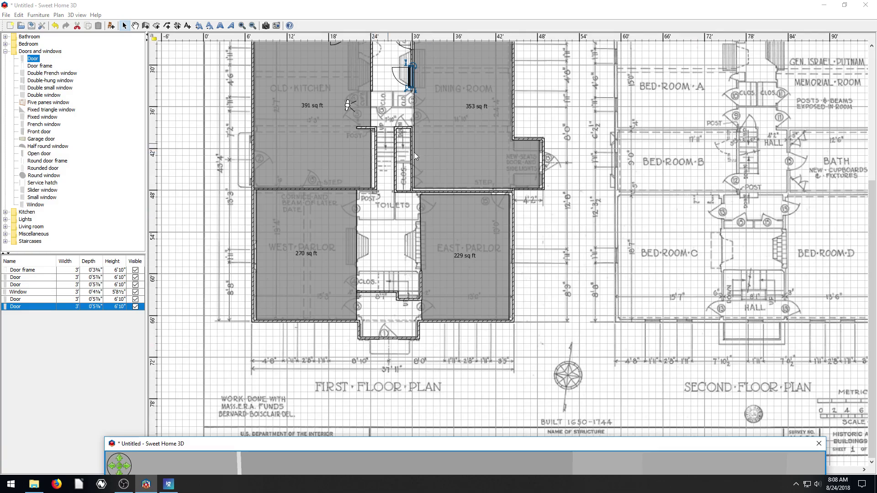
click(38, 15)
mouse_move(59, 16)
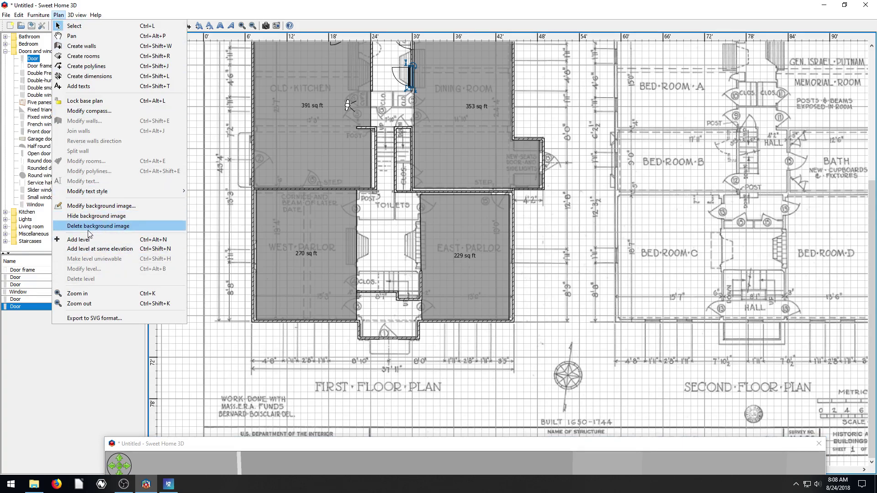
click(77, 206)
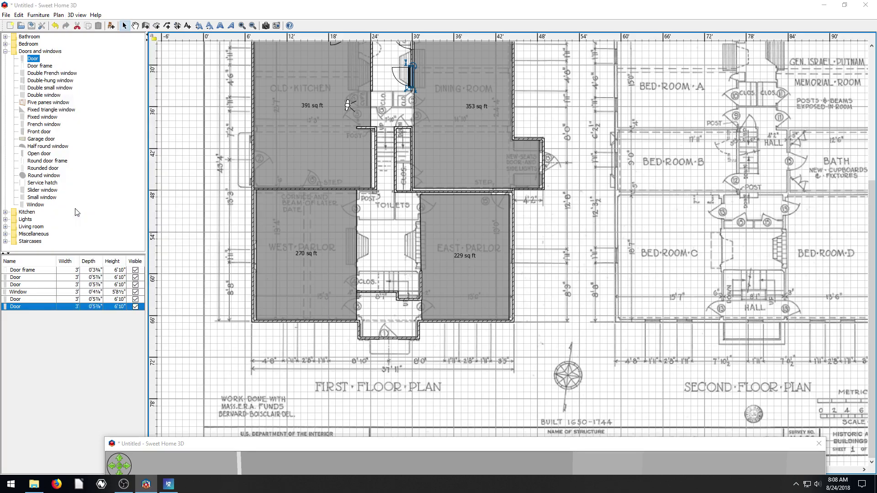
click(481, 336)
click(59, 15)
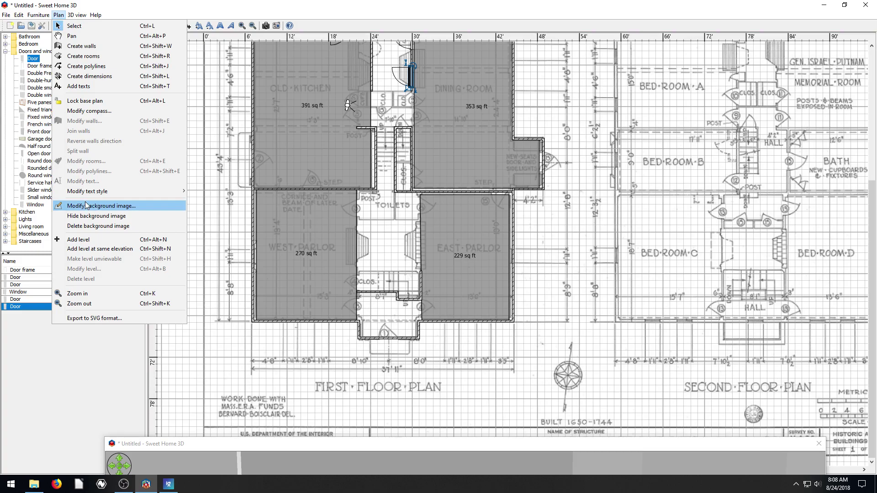
click(59, 15)
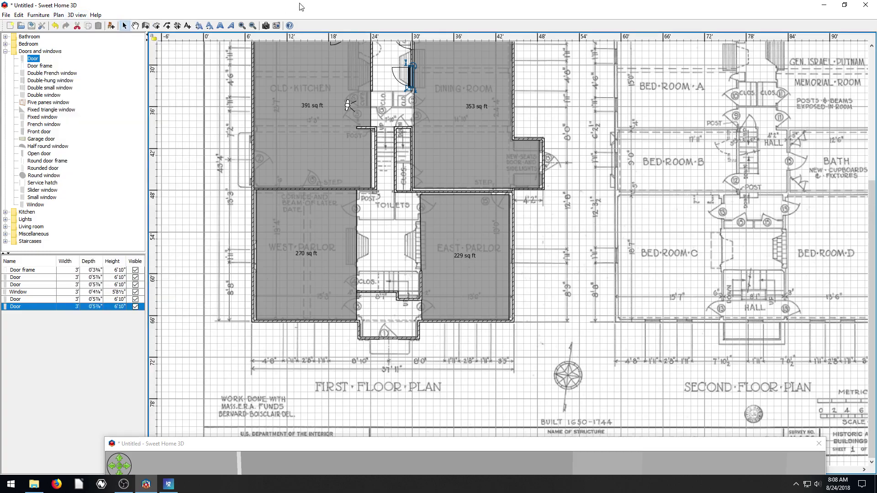
Move the 3D window back over the plan and turn the visitor to face a placed door
drag(448, 447, 442, 30)
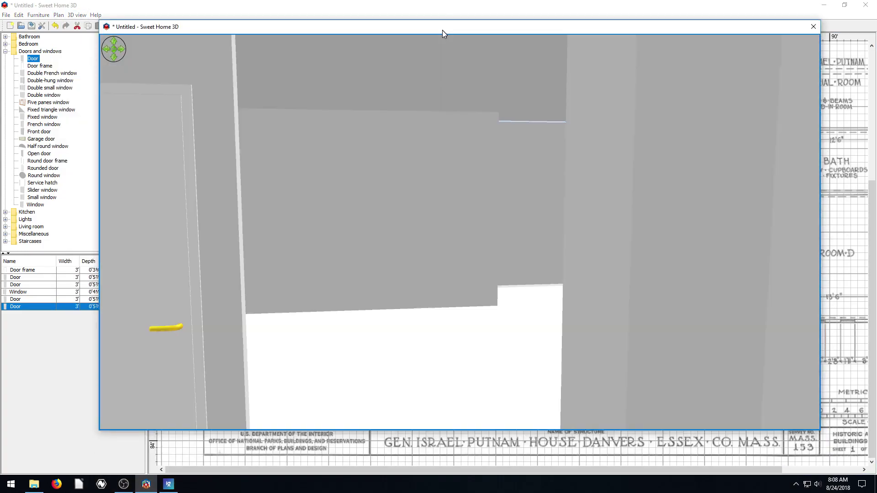
drag(394, 229, 372, 280)
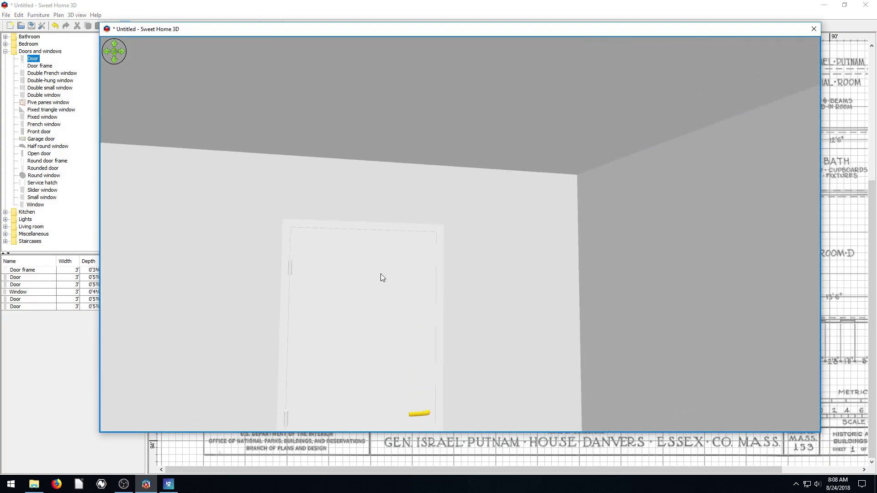